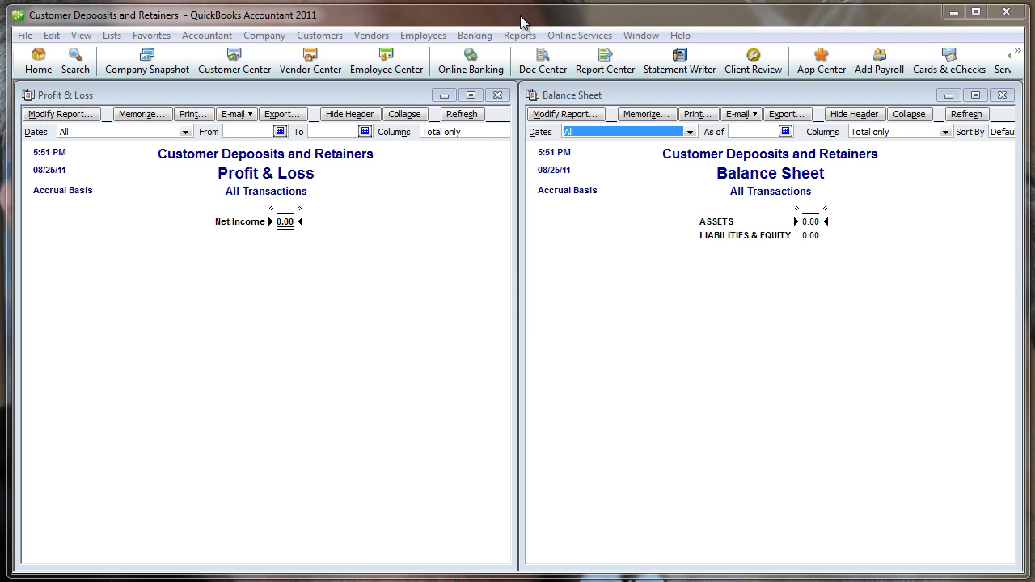
left_click(118, 131)
left_click(374, 280)
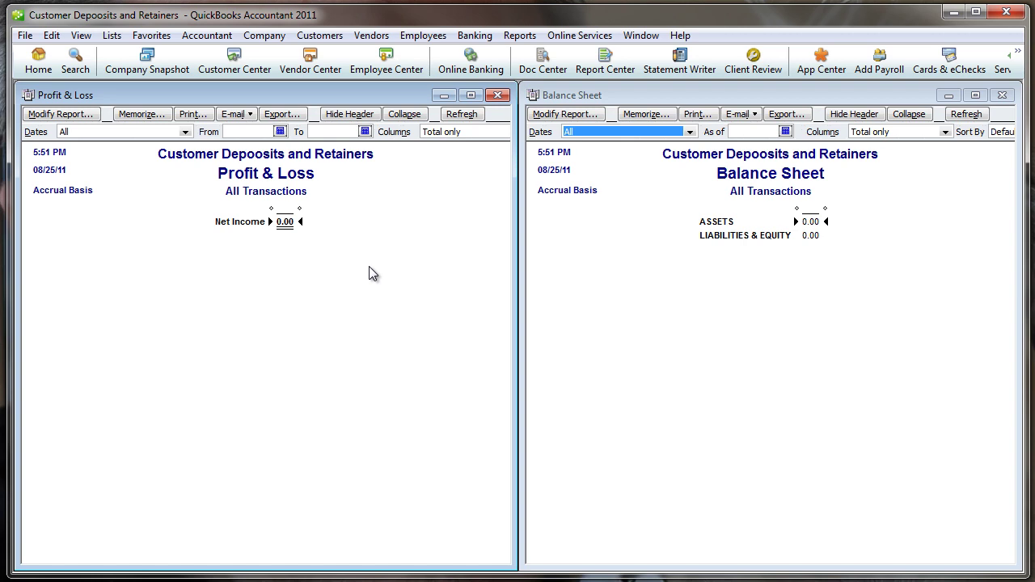
left_click(368, 268)
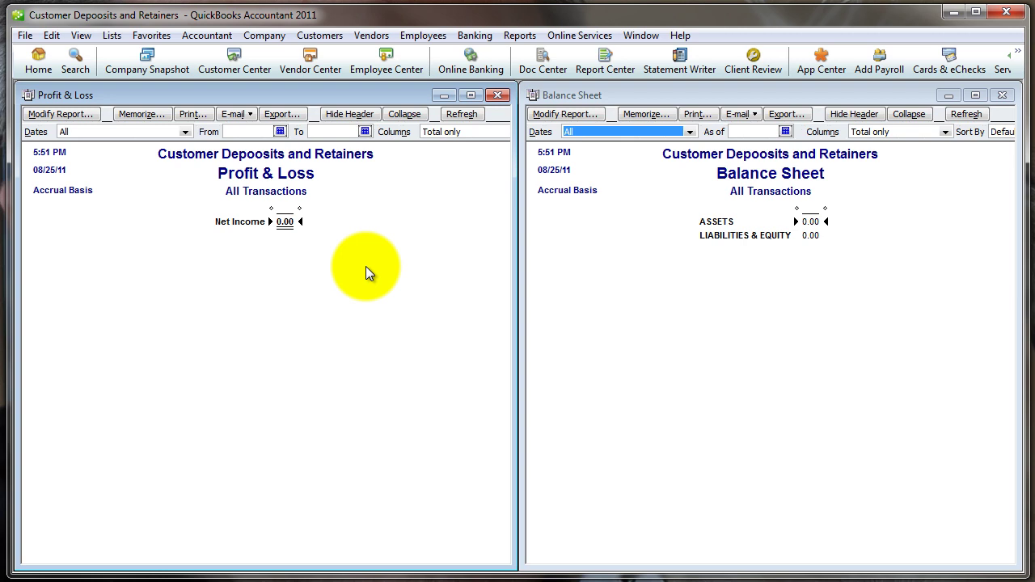
left_click(805, 228)
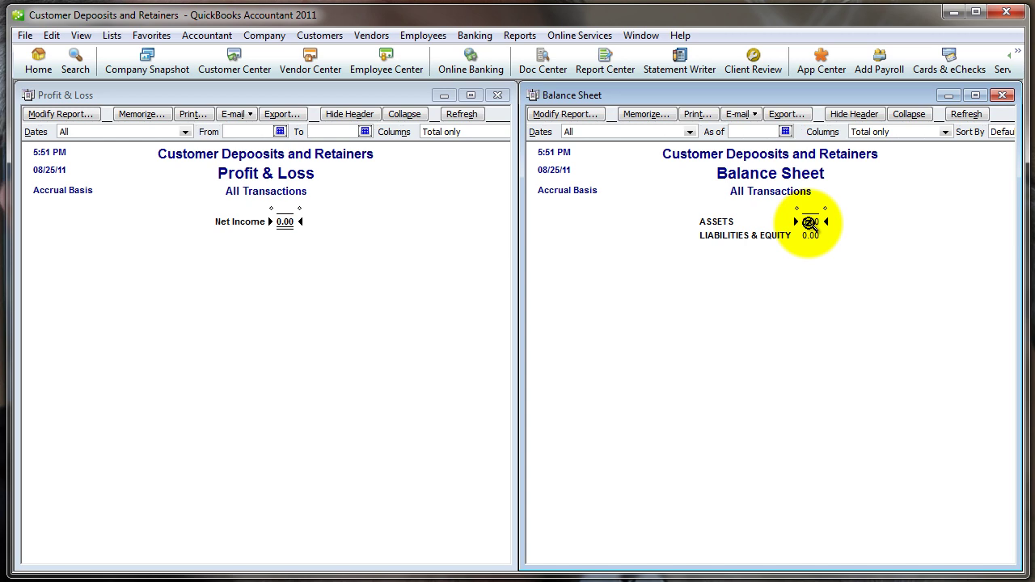
Open the item list and enlarge its window so all of its columns fit
left_click(111, 36)
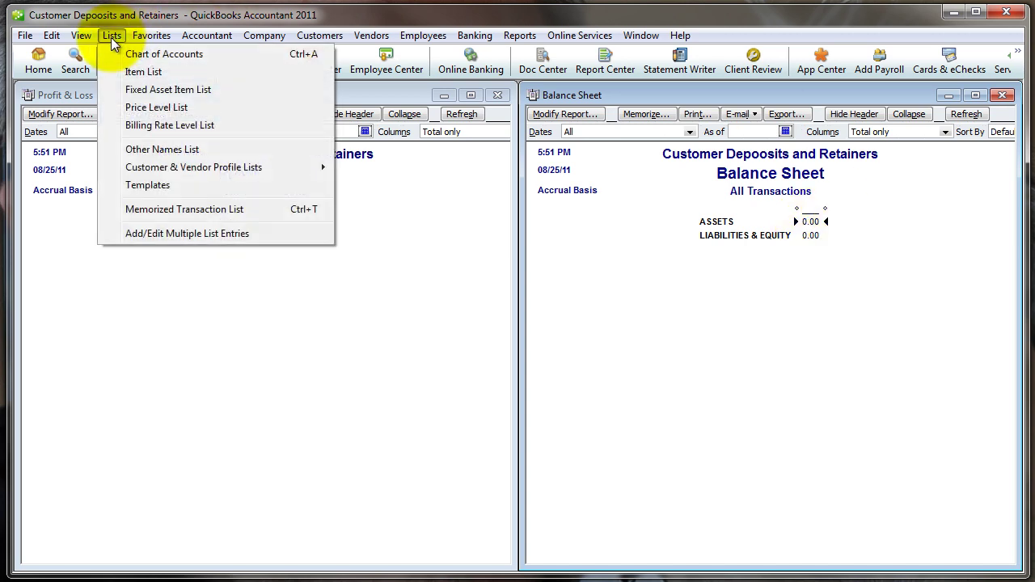
left_click(138, 71)
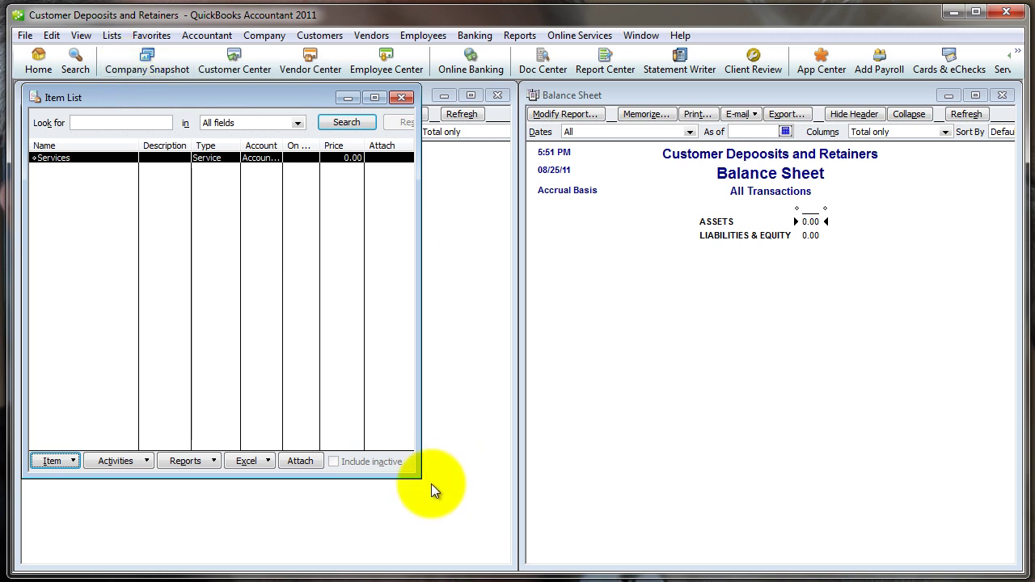
left_click_drag(424, 475, 789, 502)
Create a Service item named Retainer that posts to the Customer Deposits account
left_click(66, 484)
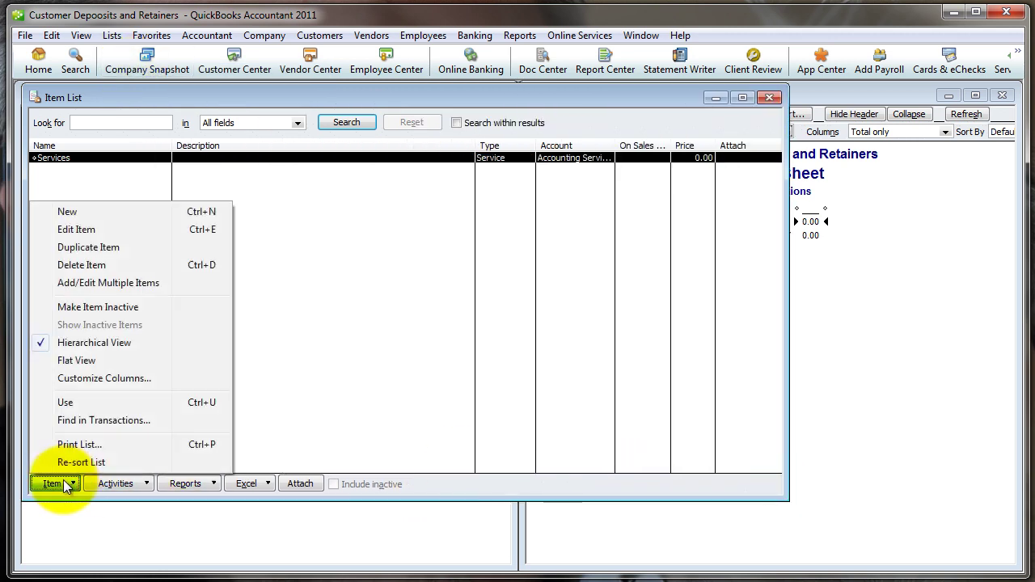
left_click(62, 211)
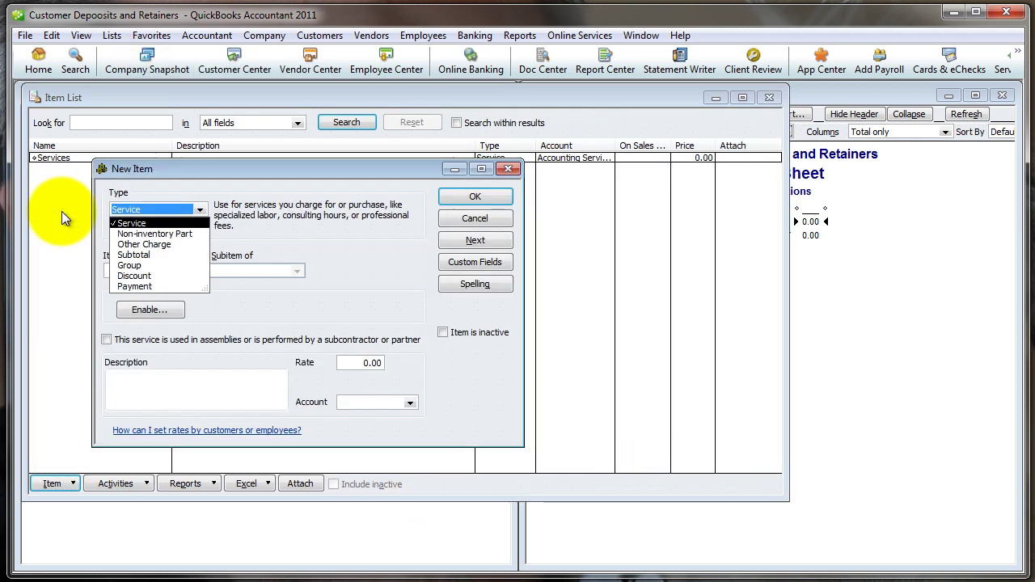
left_click(204, 206)
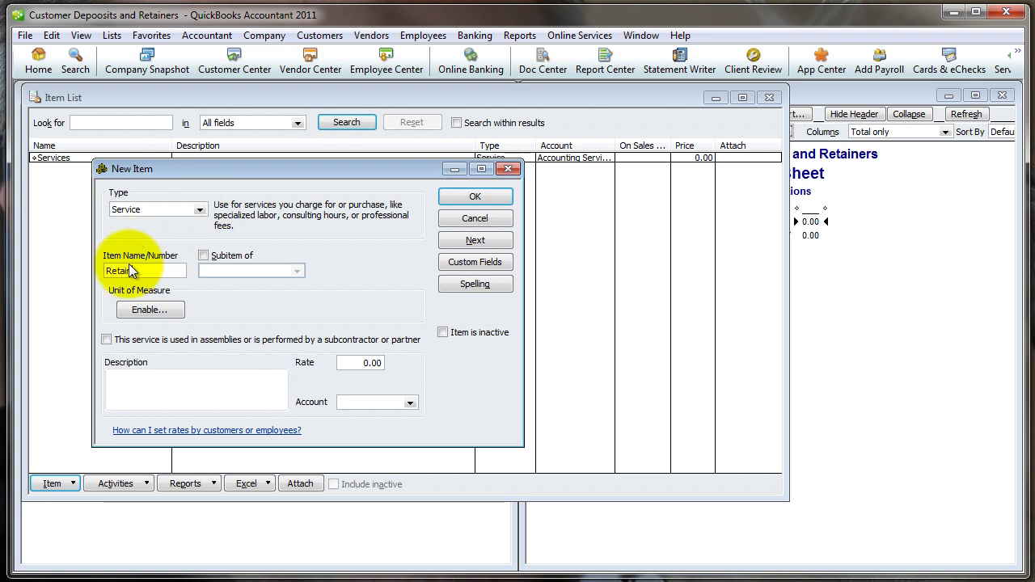
key("Tab")
left_click(388, 403)
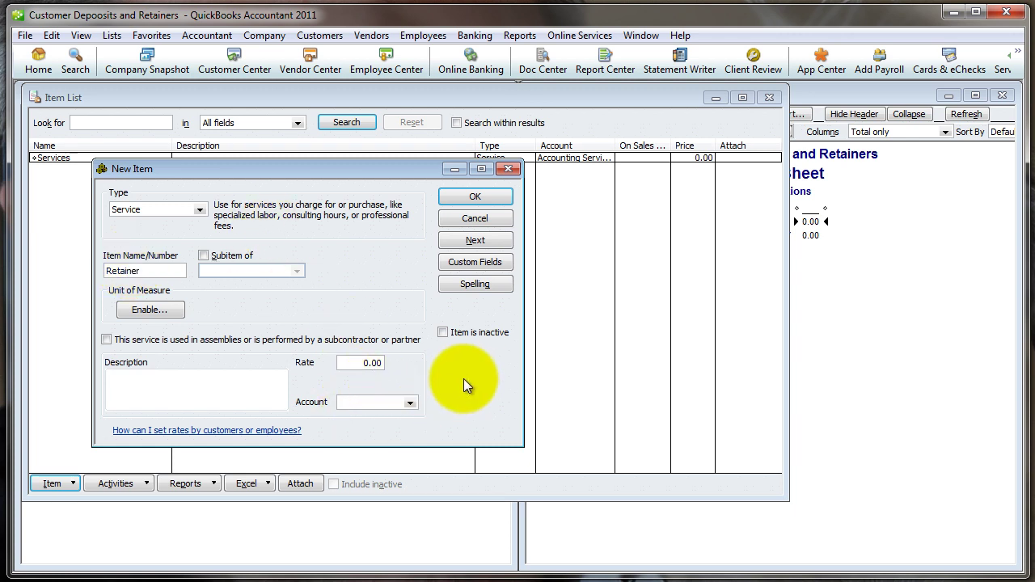
type("cus")
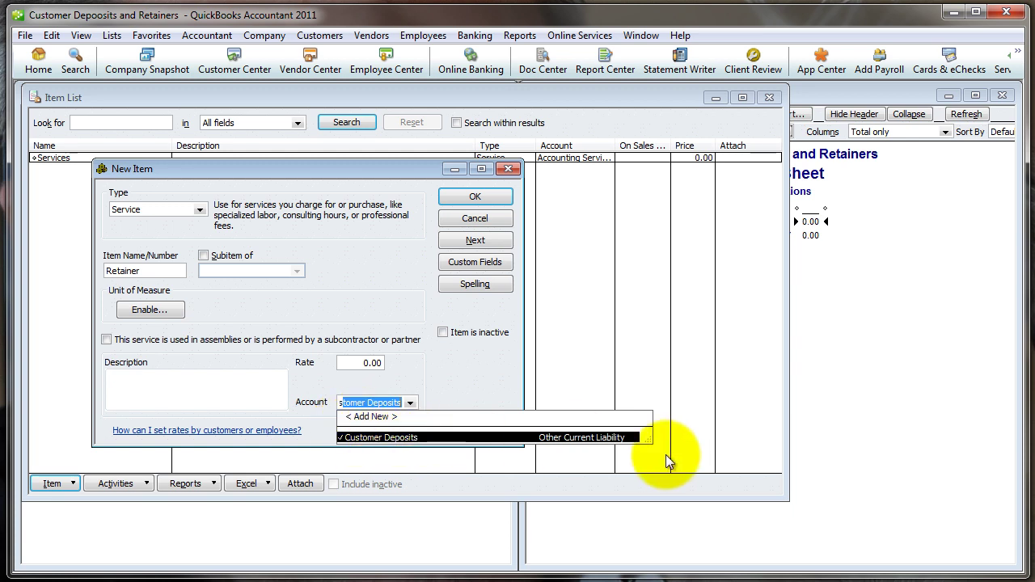
left_click(577, 438)
left_click(498, 197)
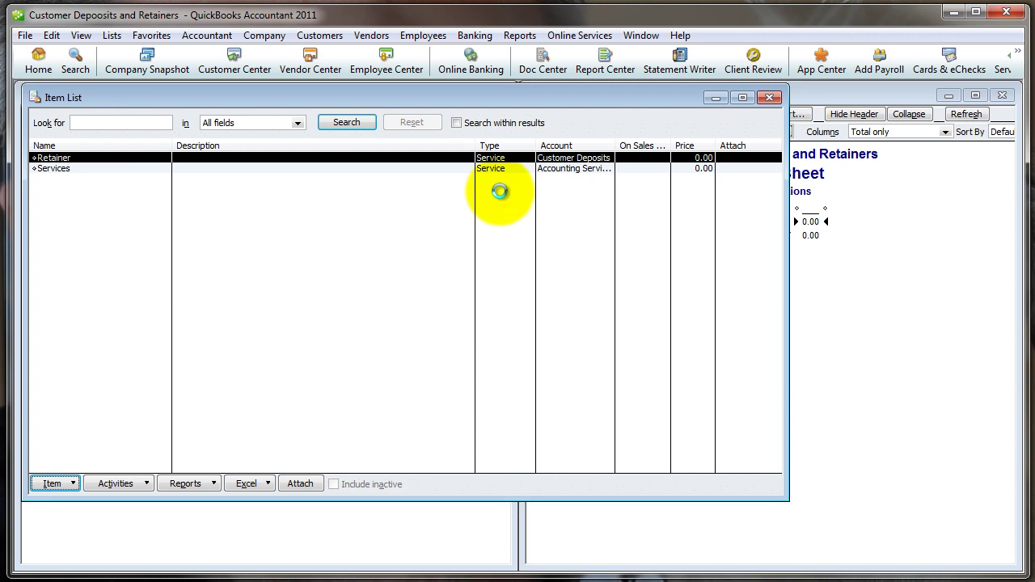
Start a new invoice for the customer Always Right, Inc
key("ctrl+i")
type("Always Right, Inc.")
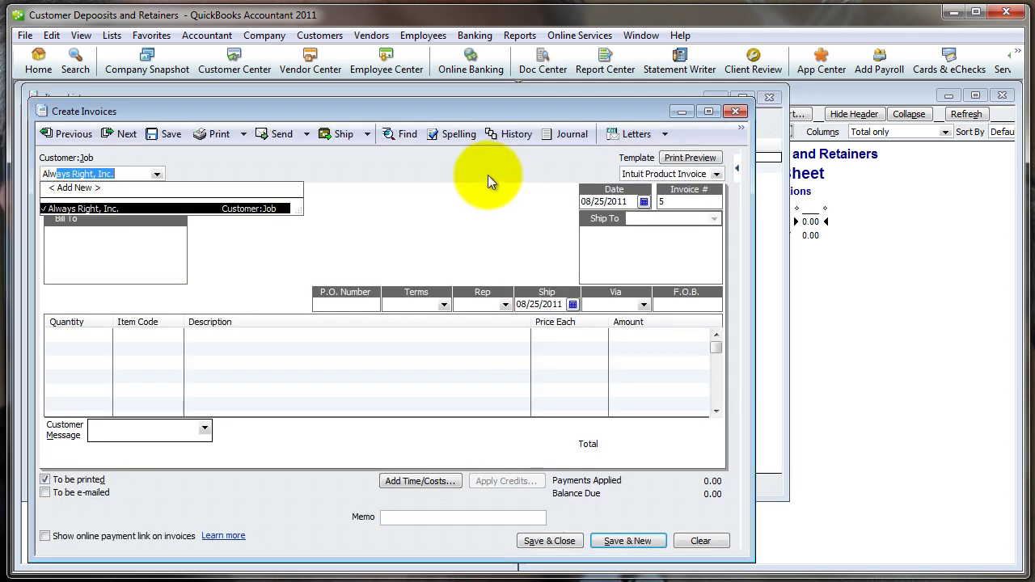
key("Tab")
Add the Retainer item at 1,000.00 to the Always Right, Inc. invoice, save and close it, and return to the balance sheet
left_click(126, 336)
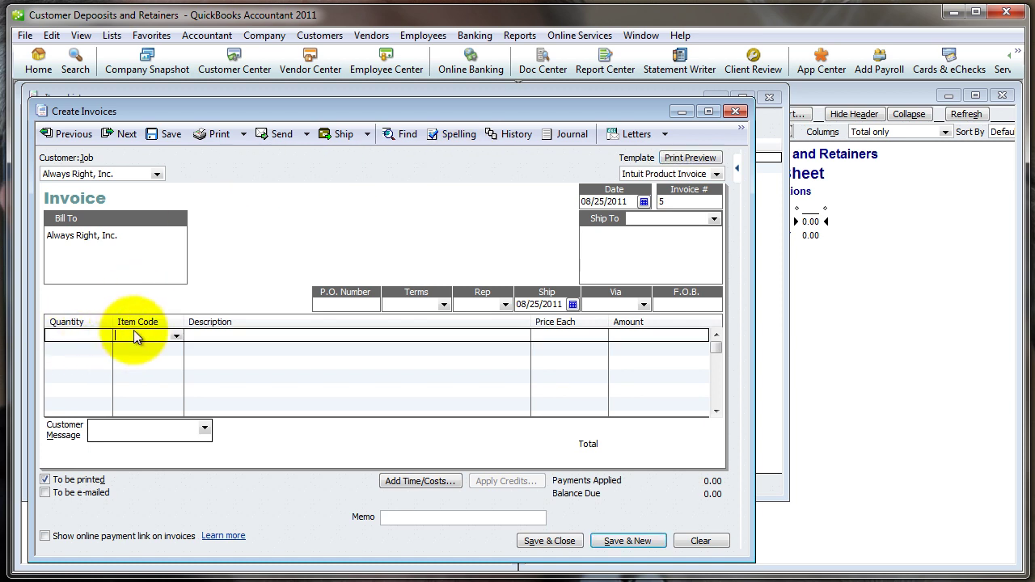
left_click(176, 335)
left_click(177, 361)
key("Tab")
type("1000")
key("Tab")
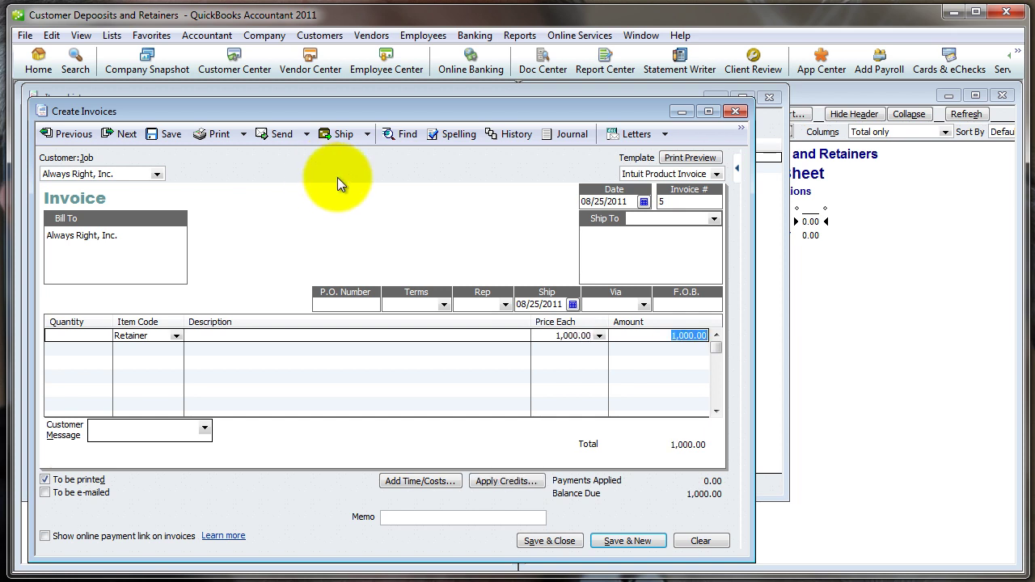
left_click(534, 541)
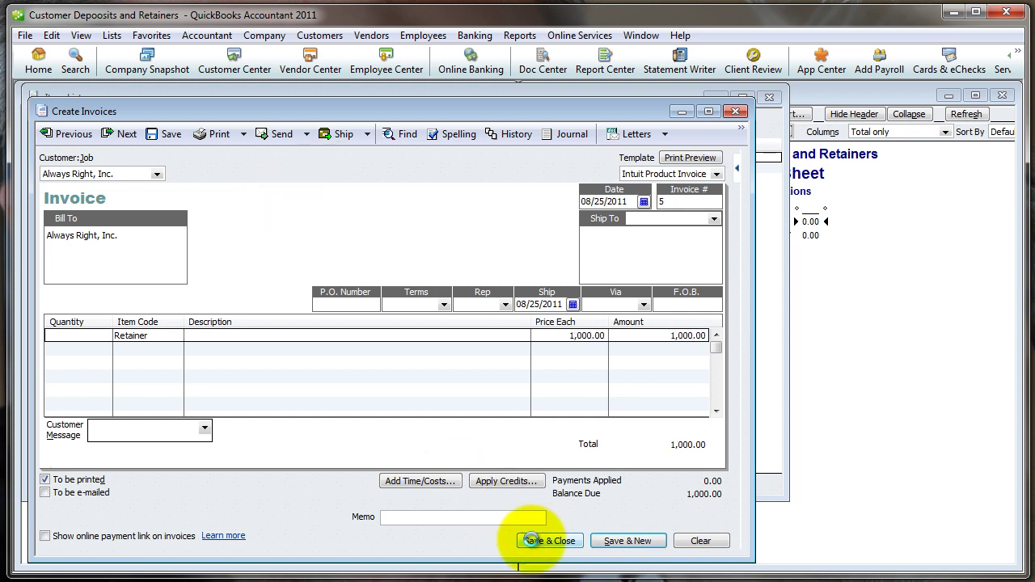
left_click(888, 251)
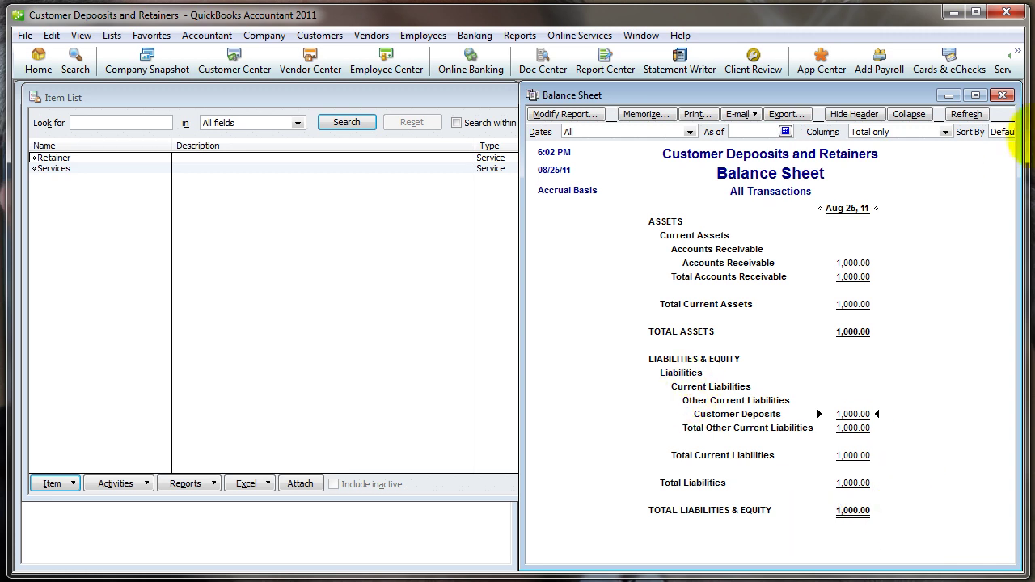
Start another new invoice, this one for the customer Never Wrong, Inc
left_click(357, 97)
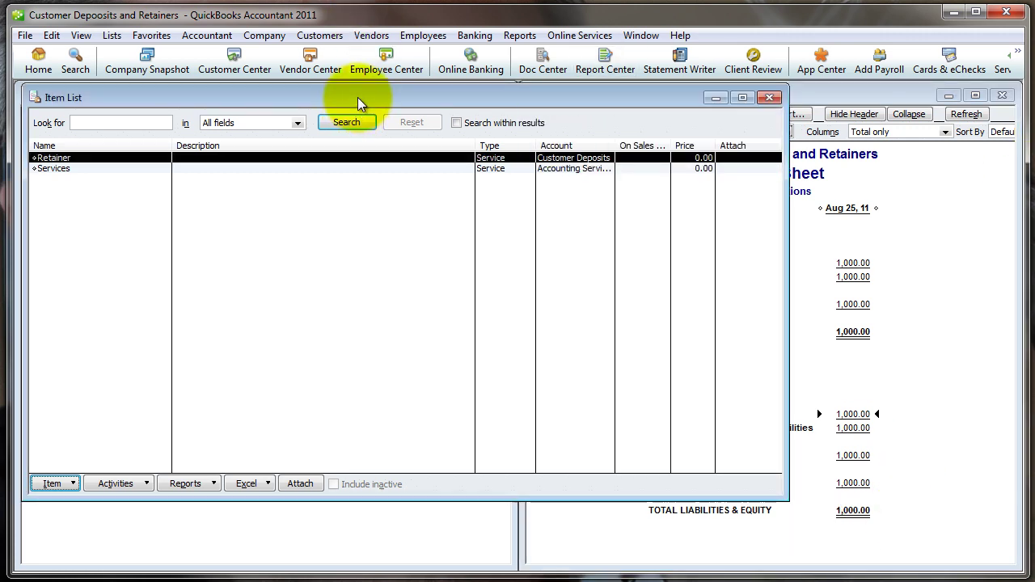
key("ctrl+i")
type("Never Wrong, Inc.")
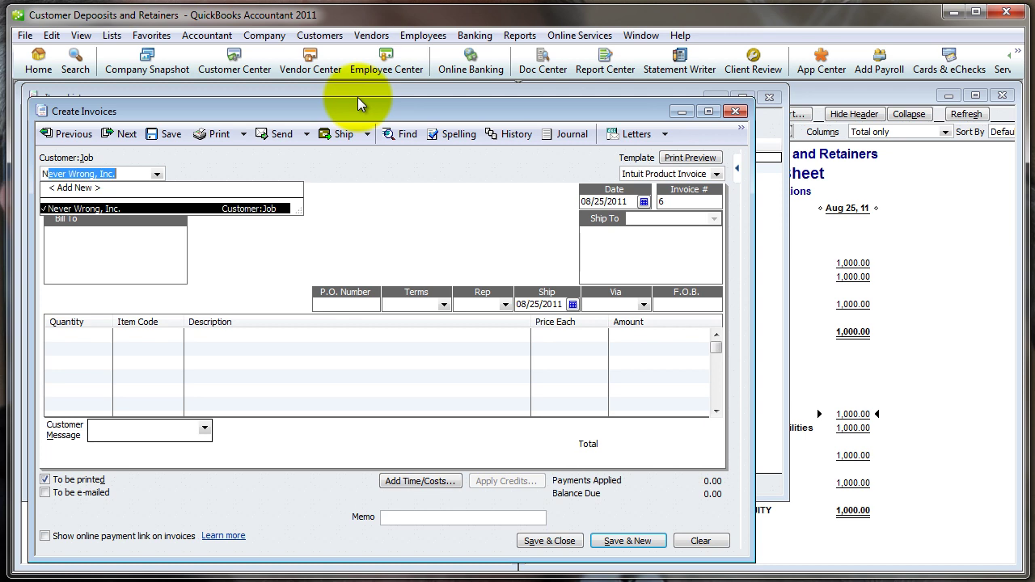
key("Tab")
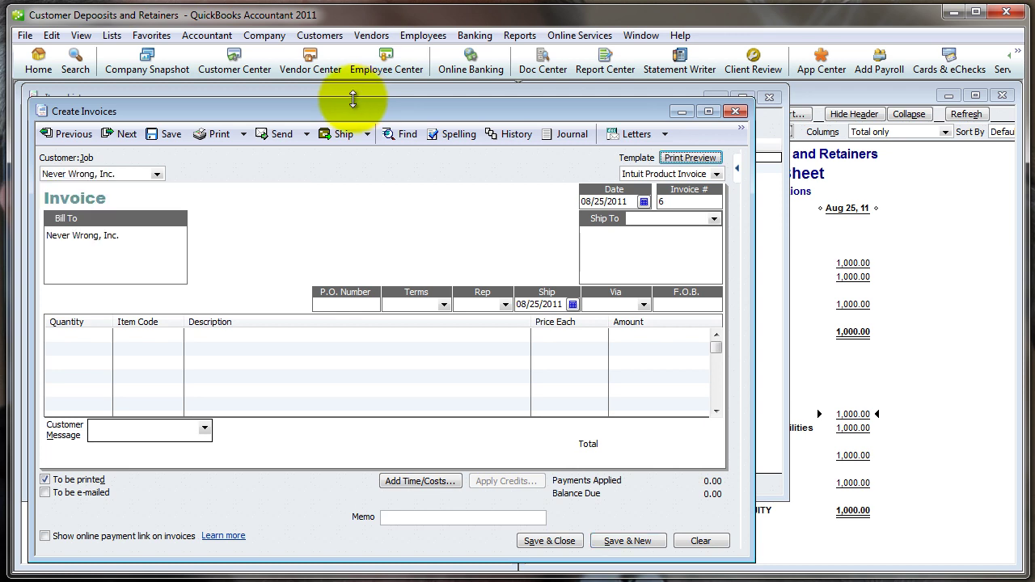
Add the Retainer item at 1,500.00 to the Never Wrong, Inc. invoice, save and close it, and return to the balance sheet
left_click(144, 338)
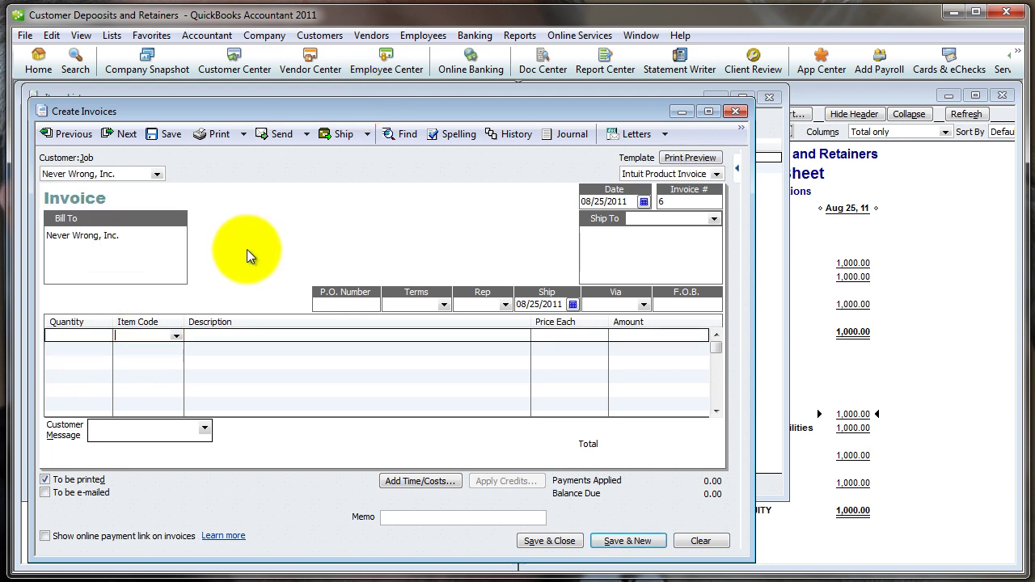
type("Retainer")
key("Tab")
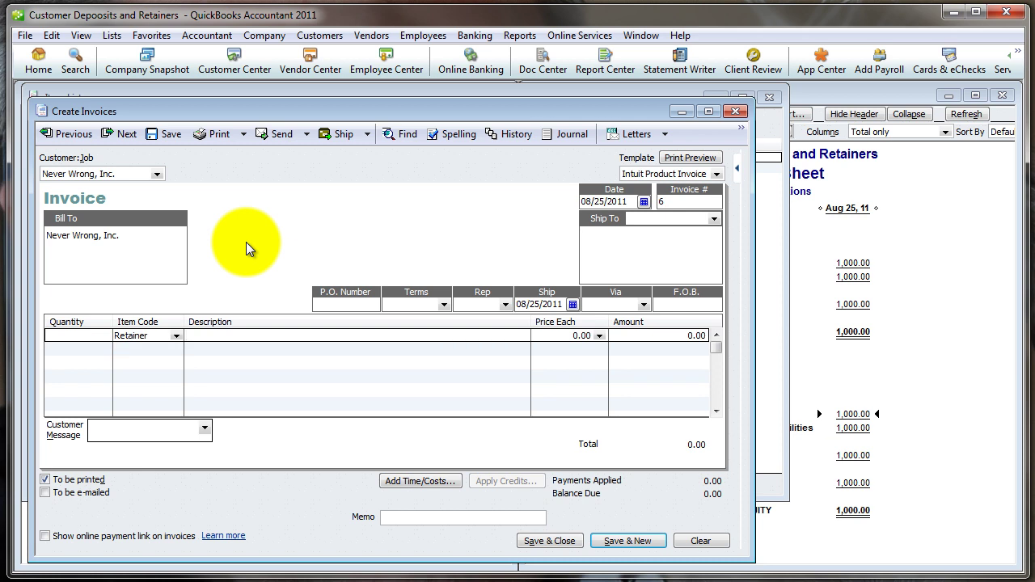
key("Tab")
key("shift+Tab")
key("shift+Tab")
key("Tab")
key("Tab")
type("1500")
key("Tab")
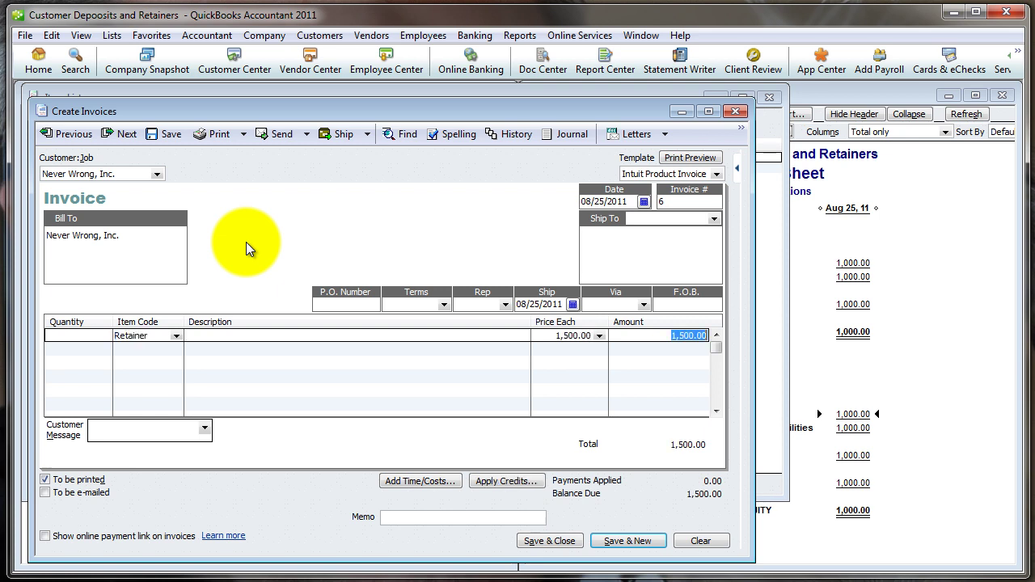
left_click(547, 541)
left_click(880, 303)
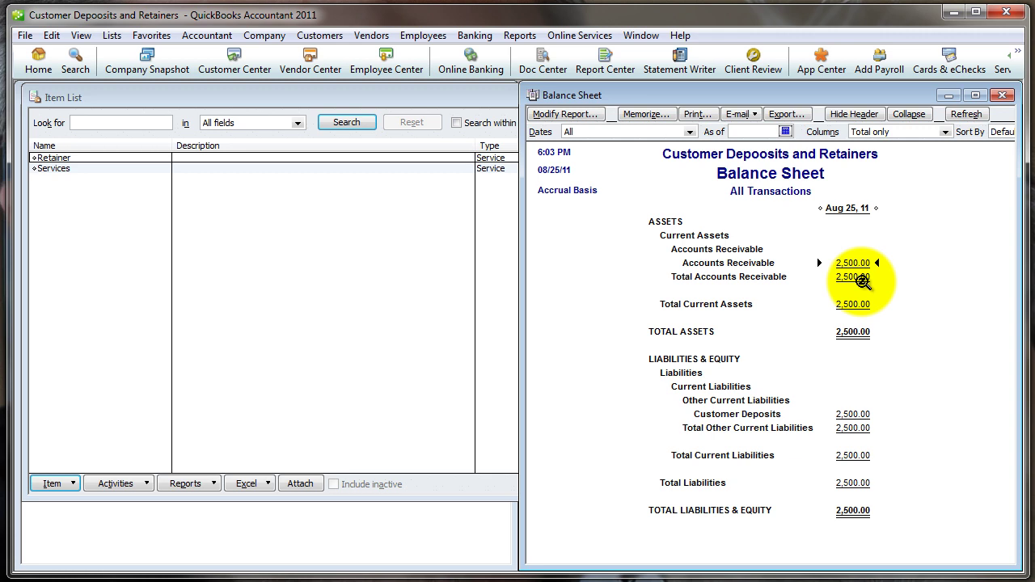
Record a 1,000.00 check payment received from Always Right, Inc. and save it, continuing with a new payment
key("alt+u")
key("y")
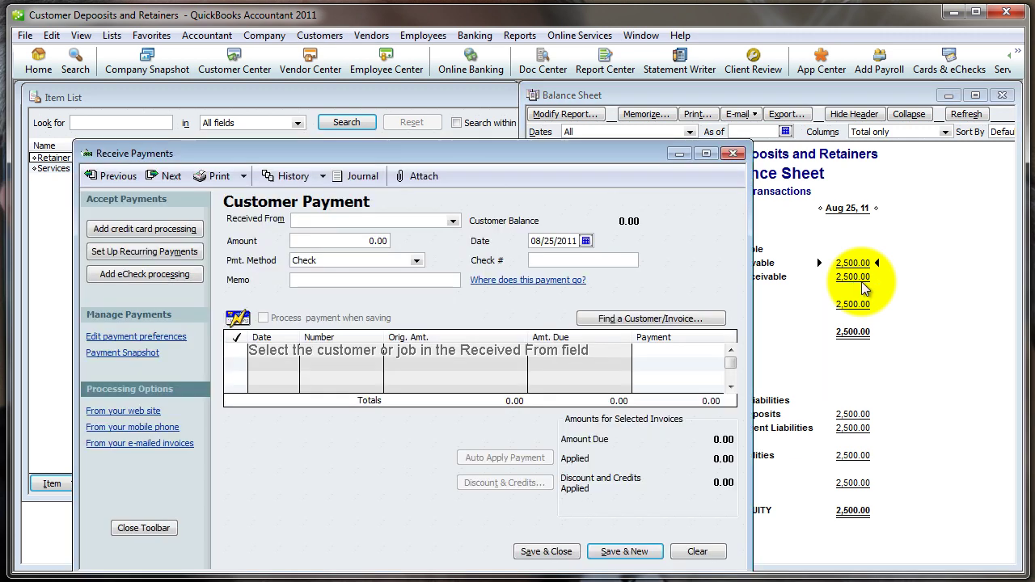
type("ays Right, Inc.")
key("Tab")
type("1,000")
key("Tab")
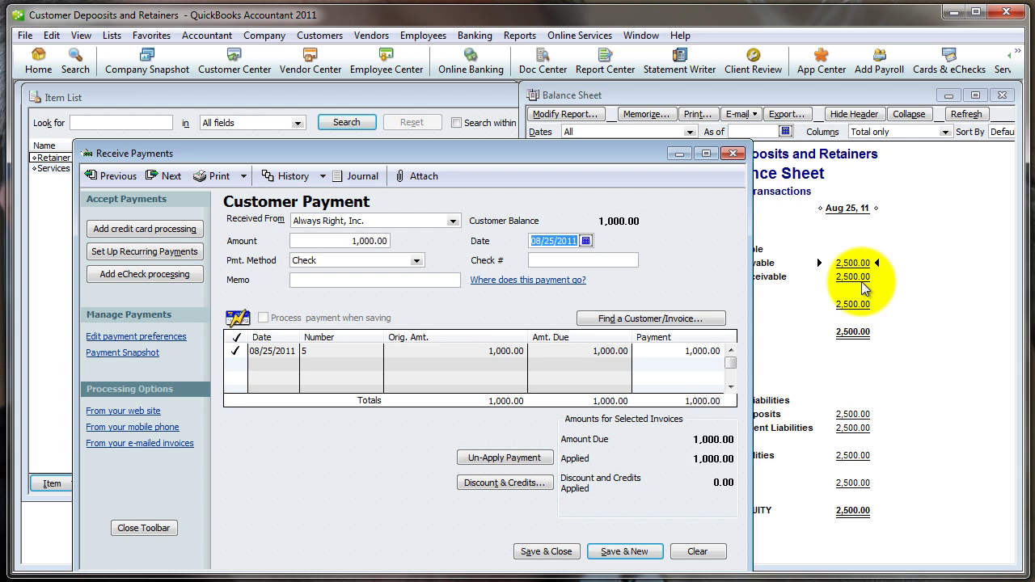
left_click(623, 552)
Record a 1,500.00 check payment received from Never Wrong, Inc., save and close it, and return to the balance sheet
type("n")
key("Tab")
type("15")
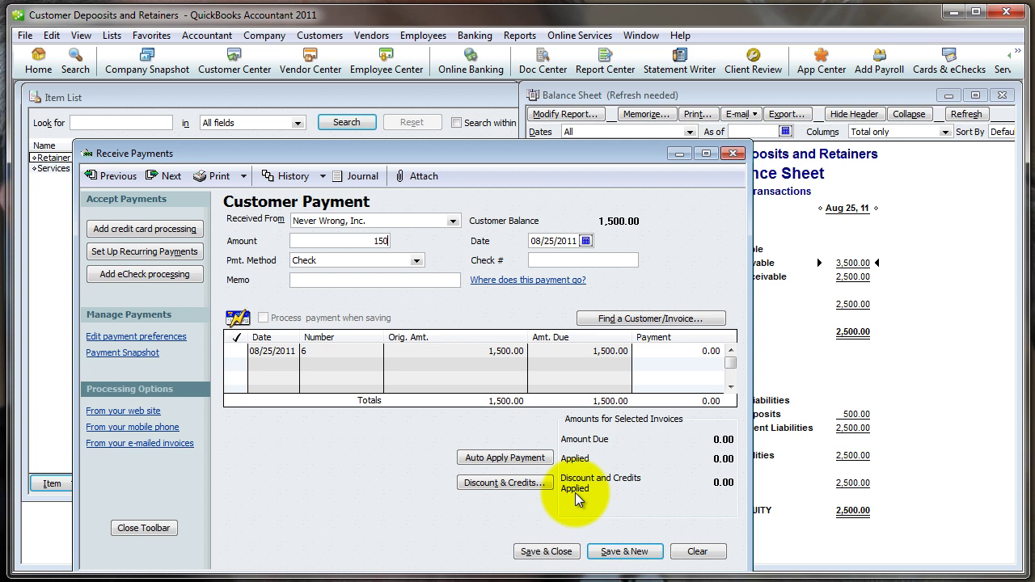
type("00")
key("Tab")
left_click(571, 551)
left_click(475, 35)
left_click(893, 343)
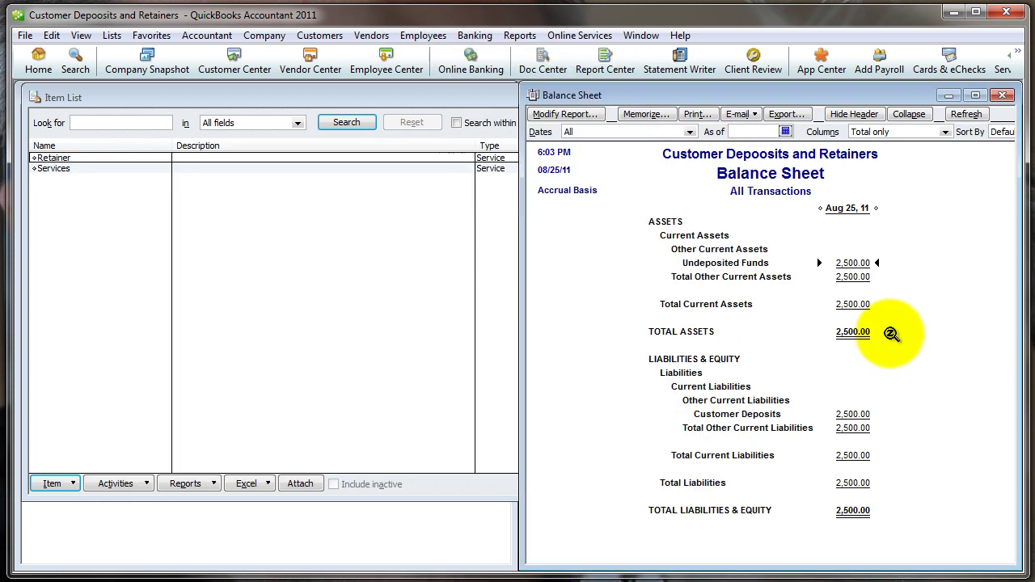
Deposit both customer payments from undeposited funds into the iBank account, then save and close the deposit
left_click(473, 36)
left_click(495, 135)
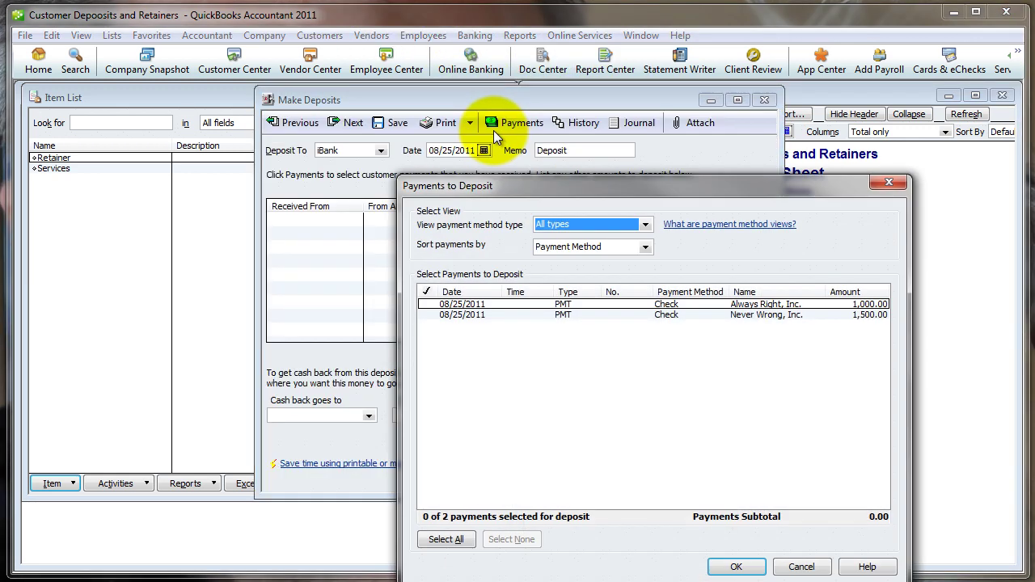
left_click(426, 292)
left_click(736, 566)
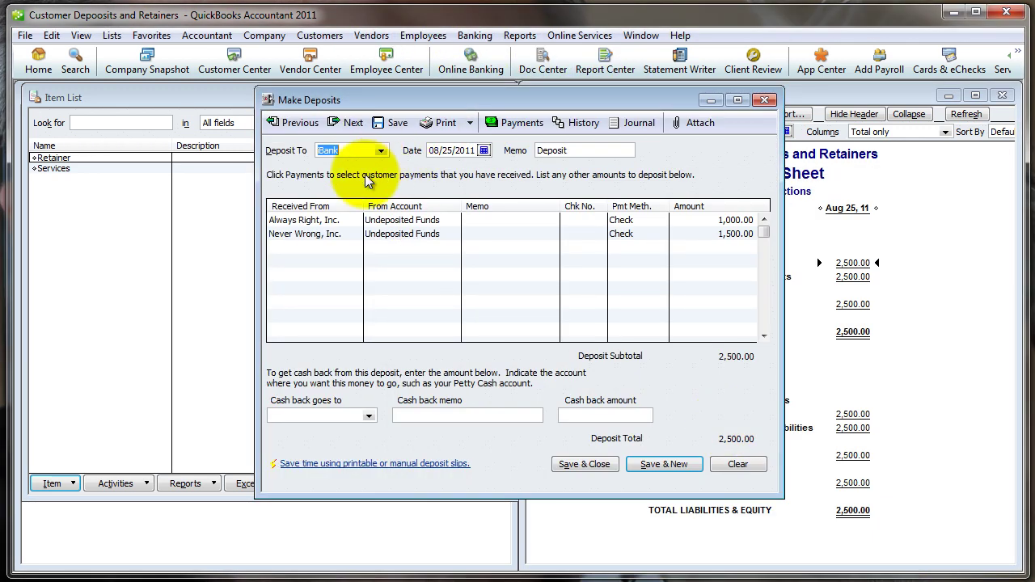
left_click(582, 464)
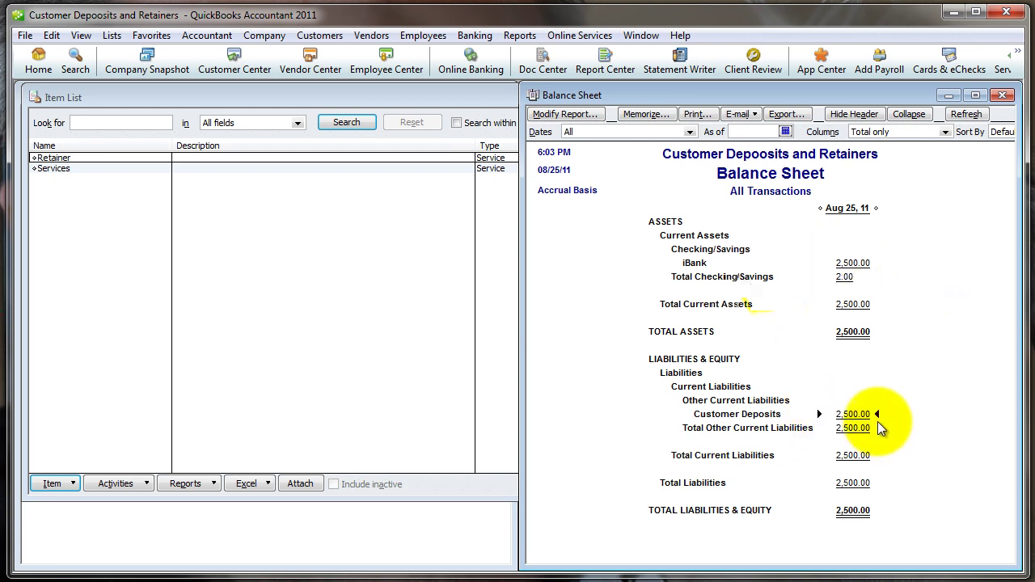
Open the memorized report list and look through its report groups
left_click(511, 43)
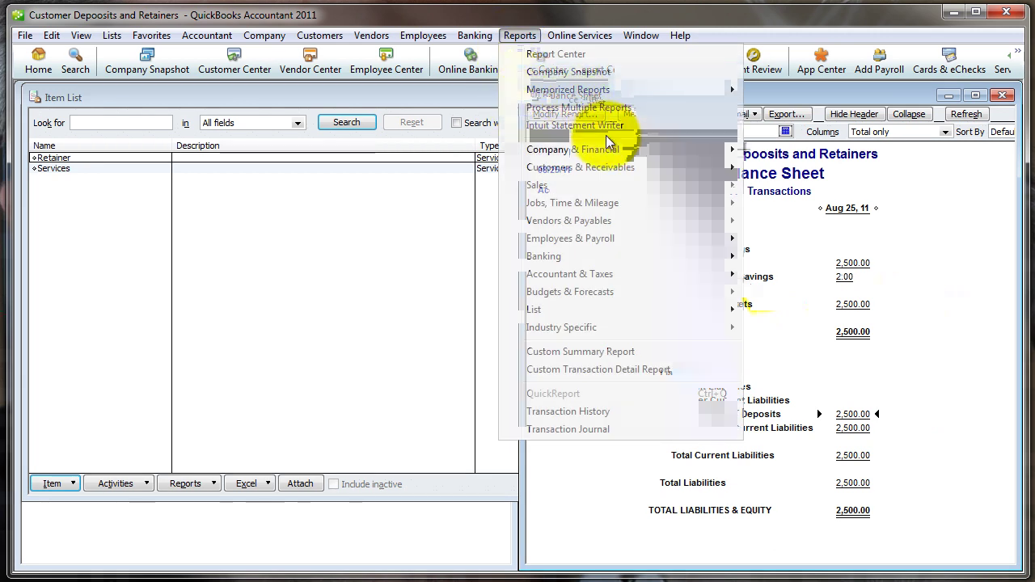
mouse_move(596, 90)
left_click(791, 91)
scroll(212, 380, "down", 3)
scroll(203, 416, "up", 3)
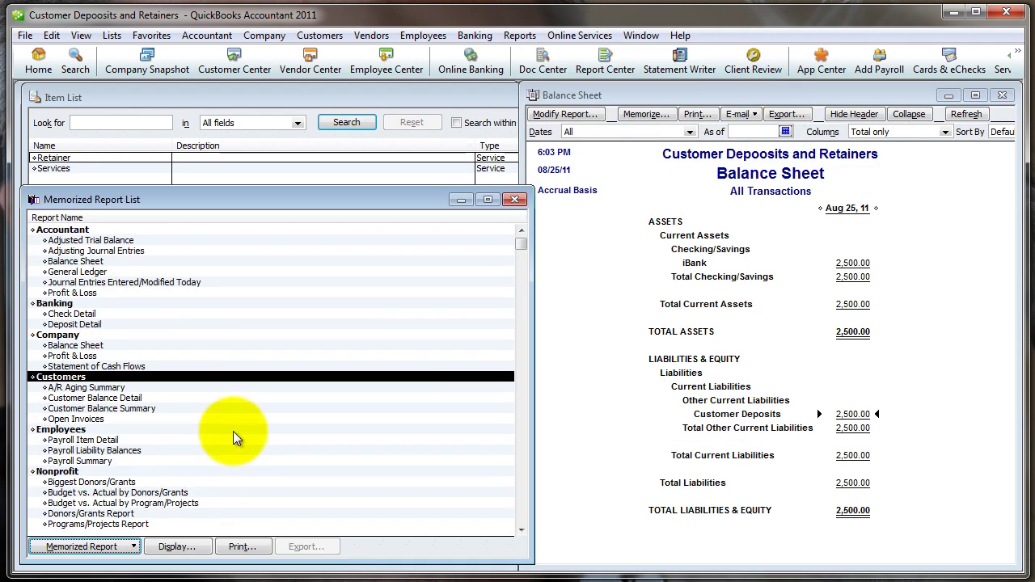
scroll(233, 431, "down", 3)
Create a new memorized report group named with the owner's first name in the possessive followed by "Reports"
left_click(55, 547)
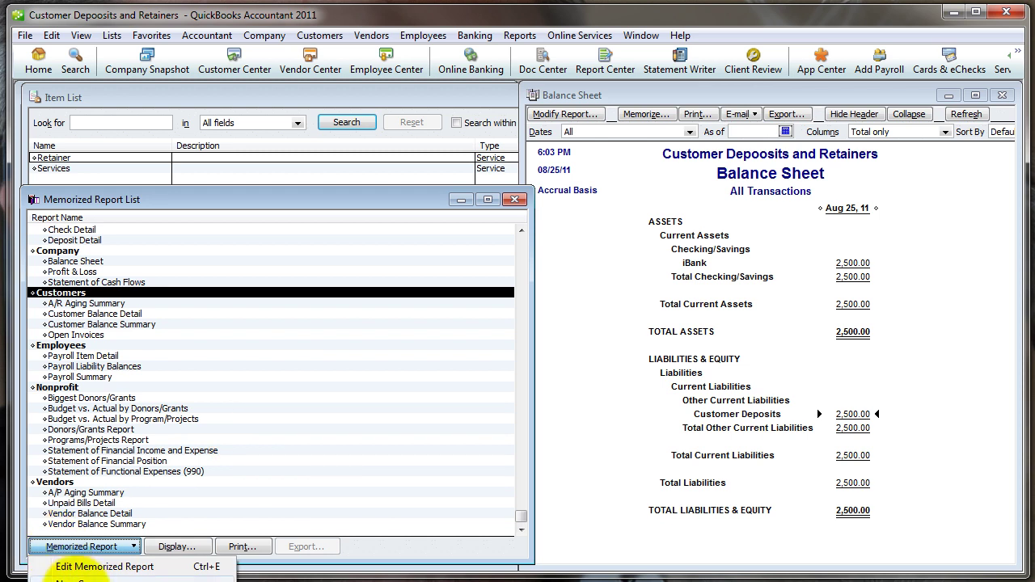
left_click(61, 578)
type("Seth")
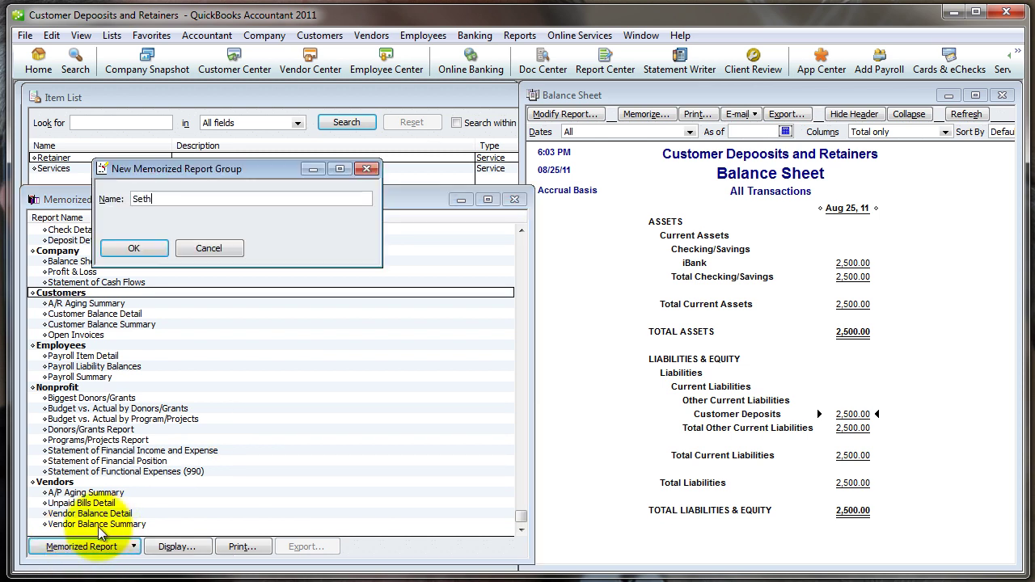
type("'s Reports")
left_click(133, 248)
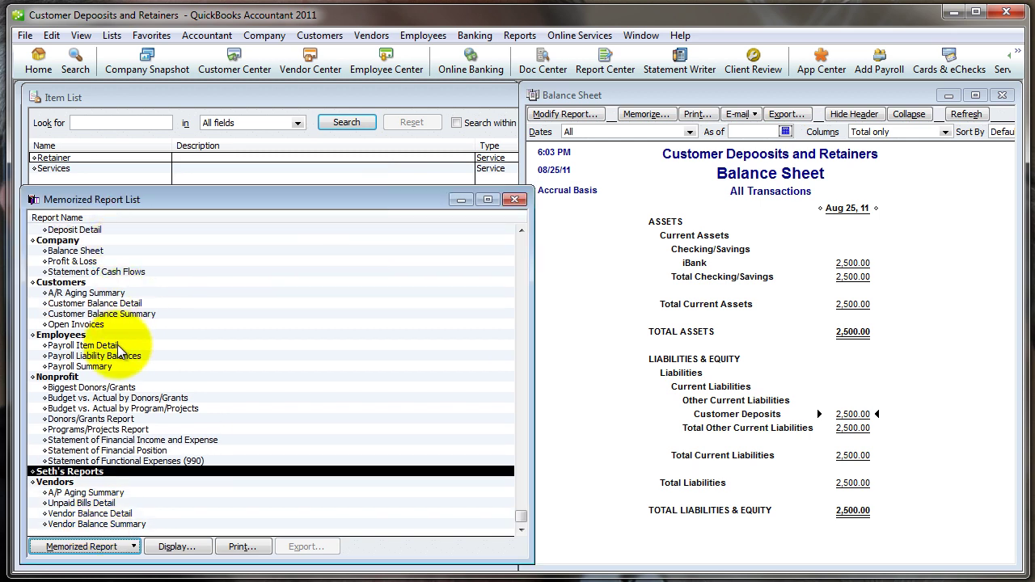
Create a custom transaction detail report covering all dates, filtered to the Customer Deposits account
left_click(519, 35)
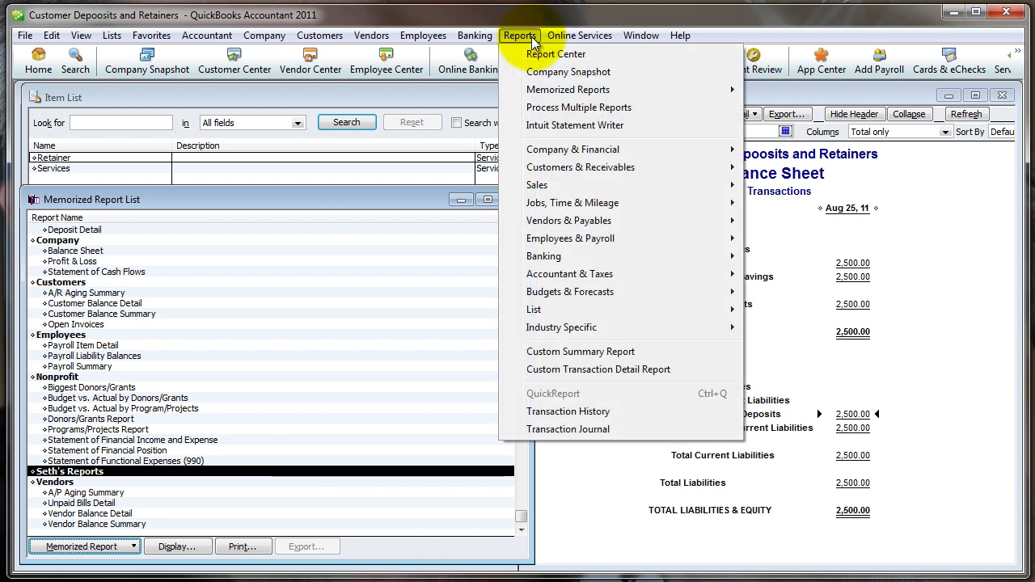
left_click(632, 369)
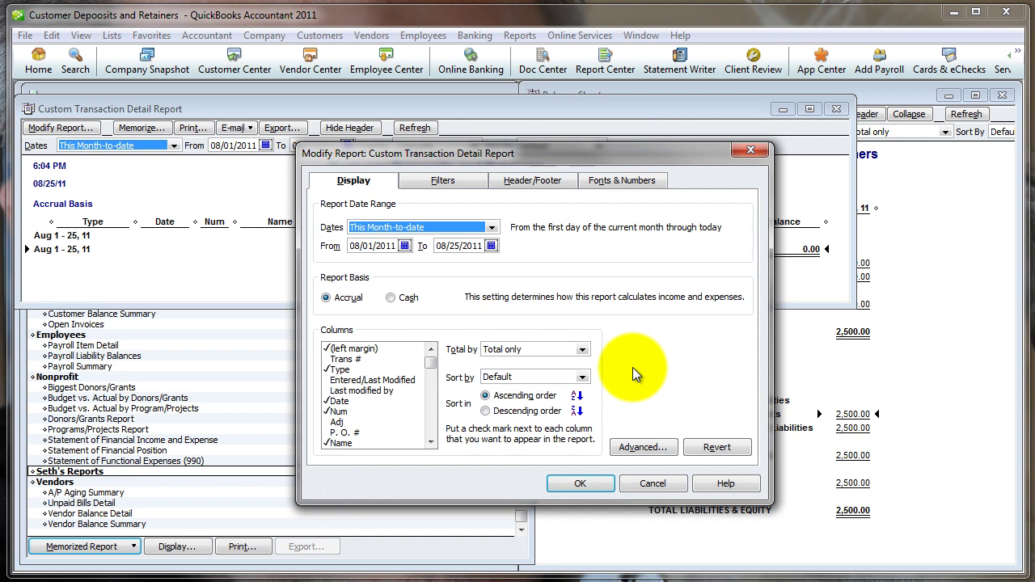
type("All")
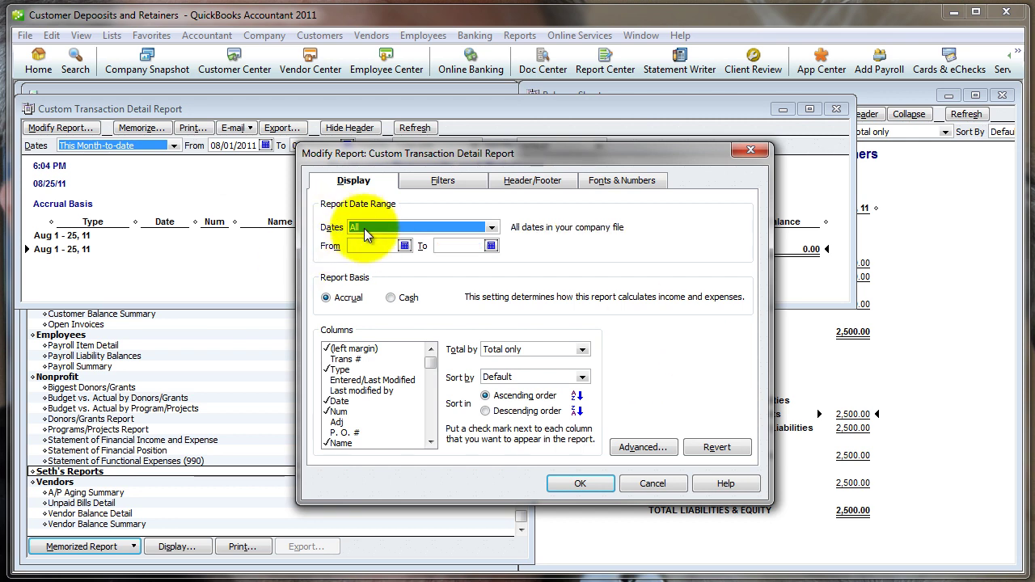
left_click(442, 181)
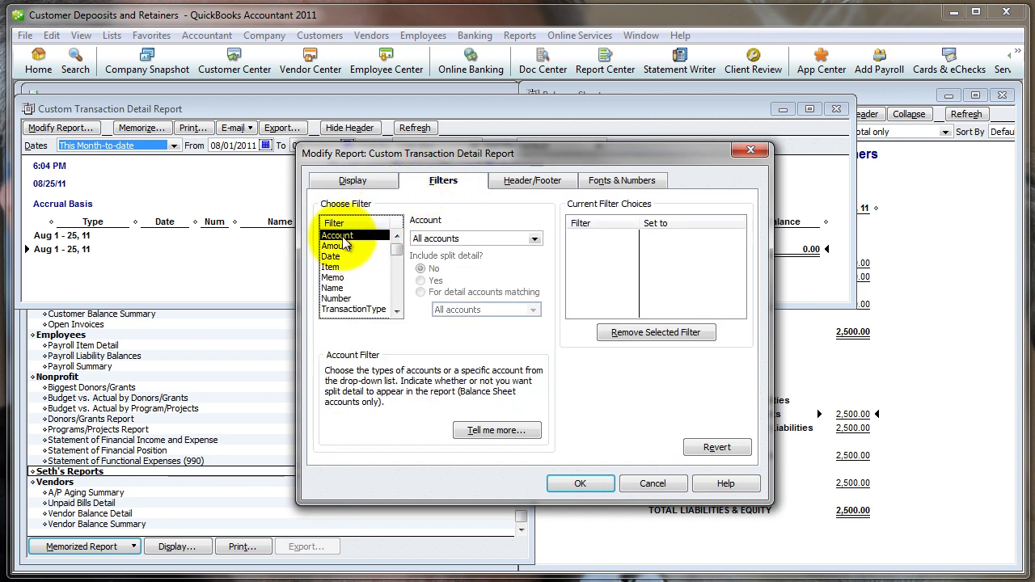
left_click(477, 241)
type("cu")
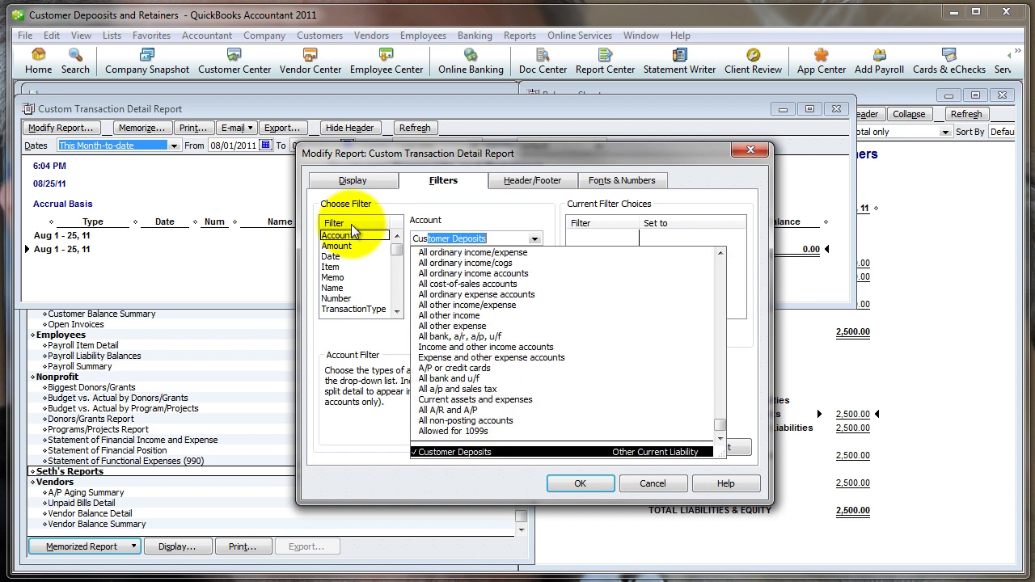
key("Tab")
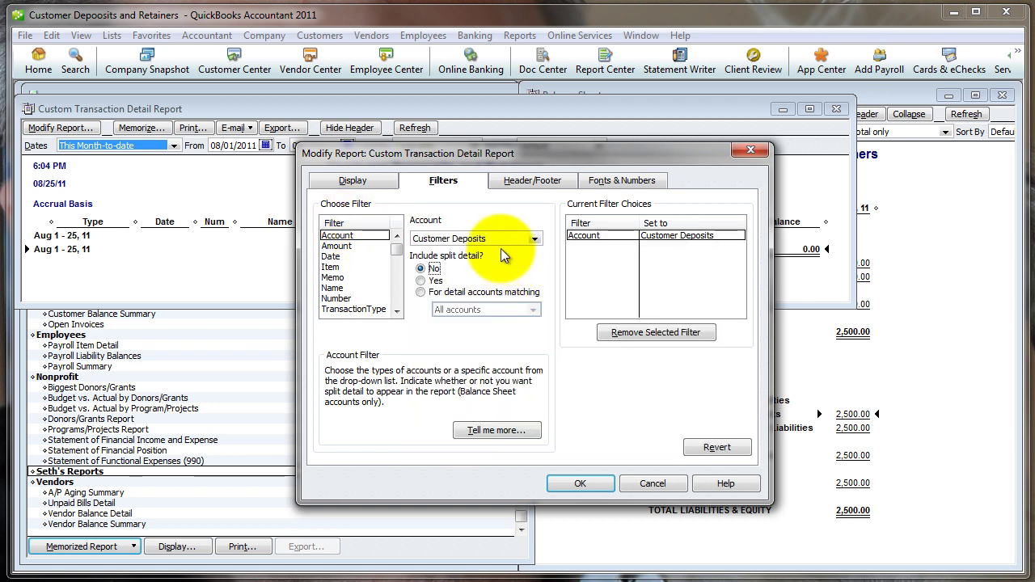
Total the custom transaction detail report by Customer and generate it
left_click(353, 179)
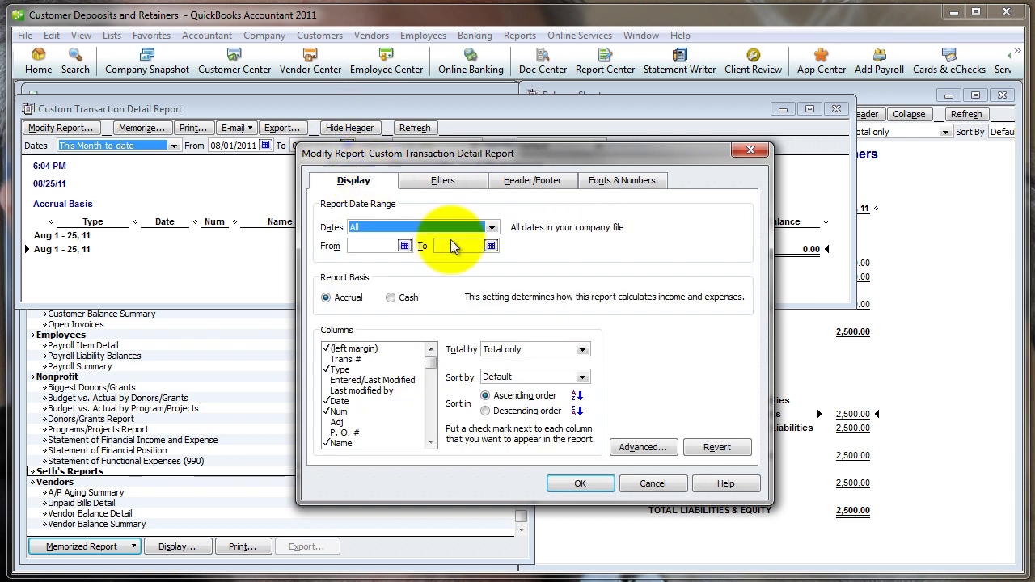
left_click(584, 350)
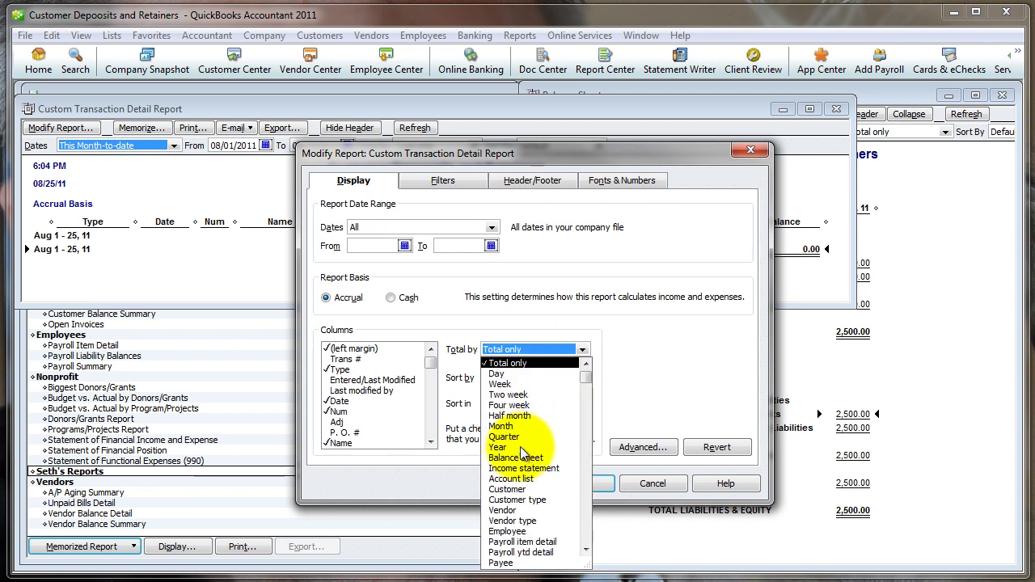
left_click(505, 490)
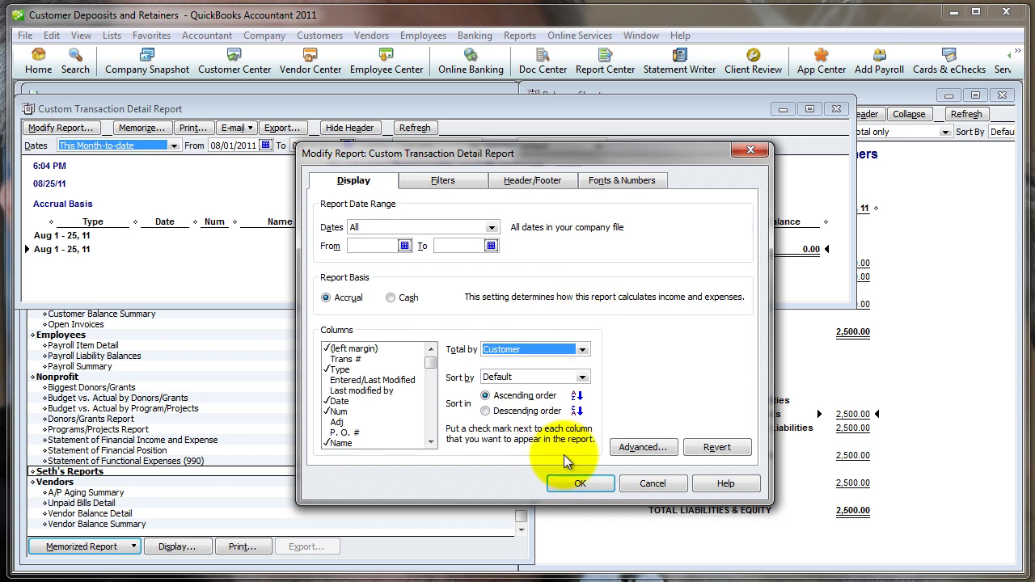
left_click(565, 483)
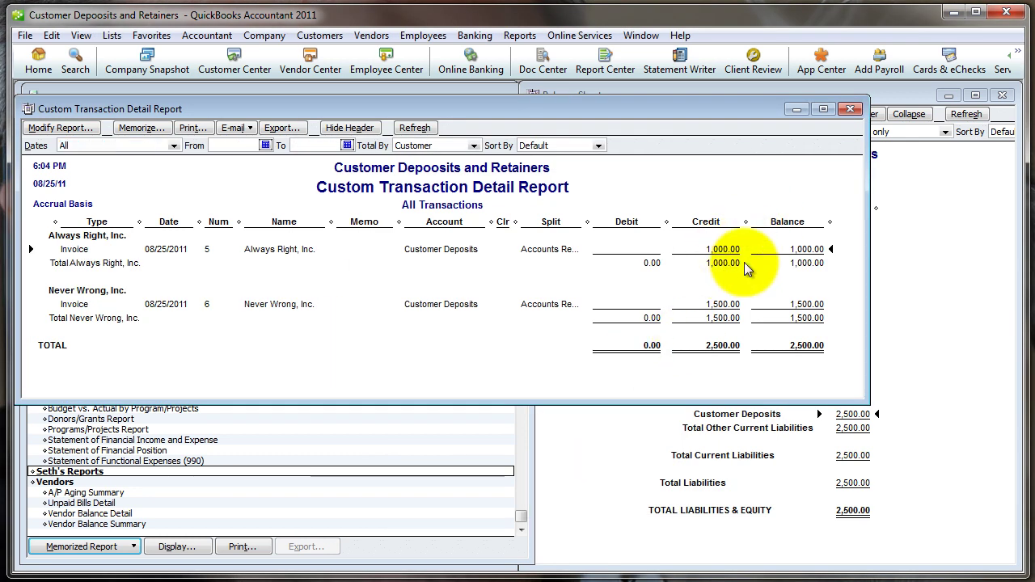
Compare each customer's deposit credits in the detail report with the Customer Deposits liability on the balance sheet
left_click(716, 304)
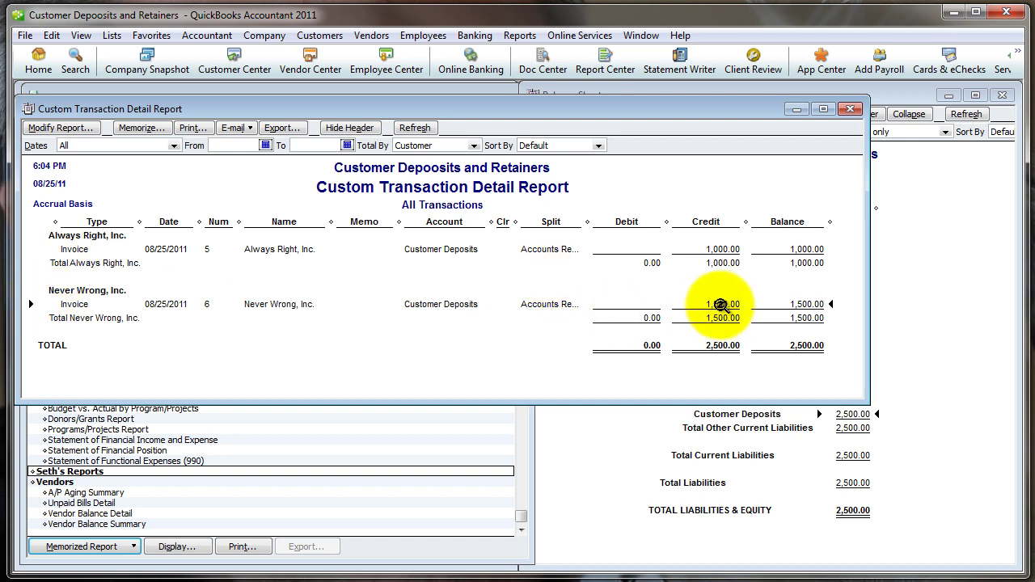
double_click(719, 247)
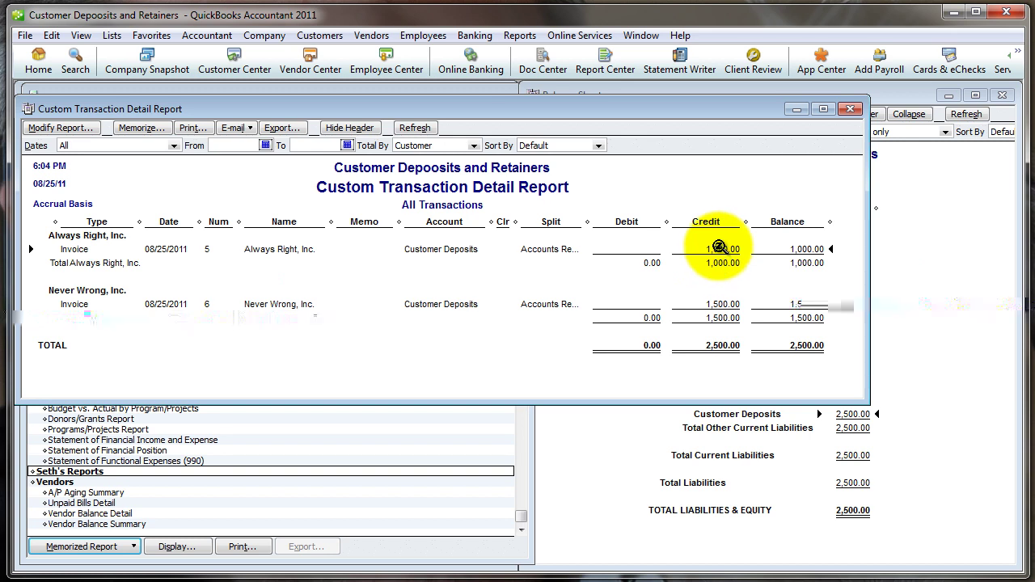
left_click(717, 455)
left_click(427, 318)
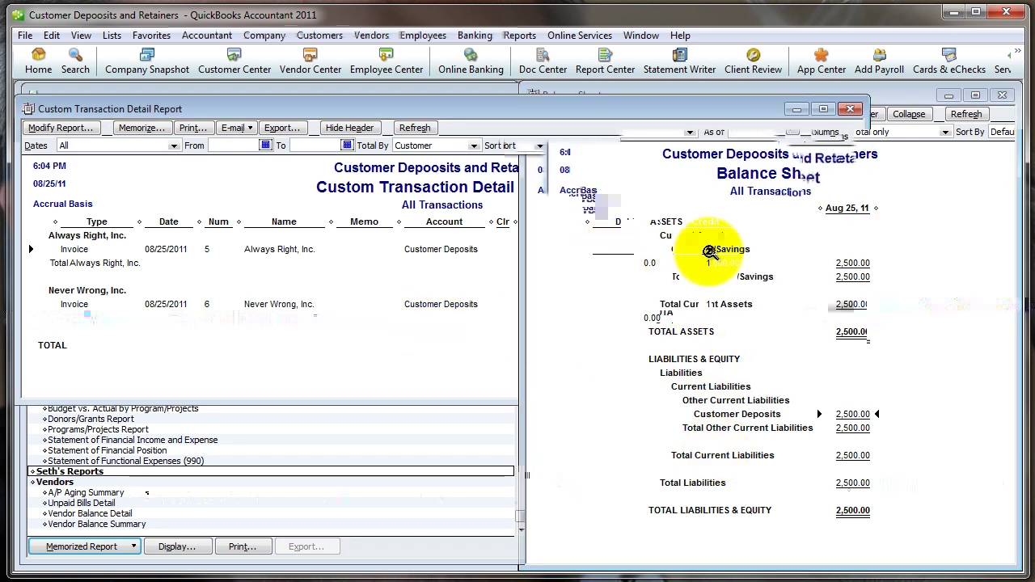
left_click(744, 468)
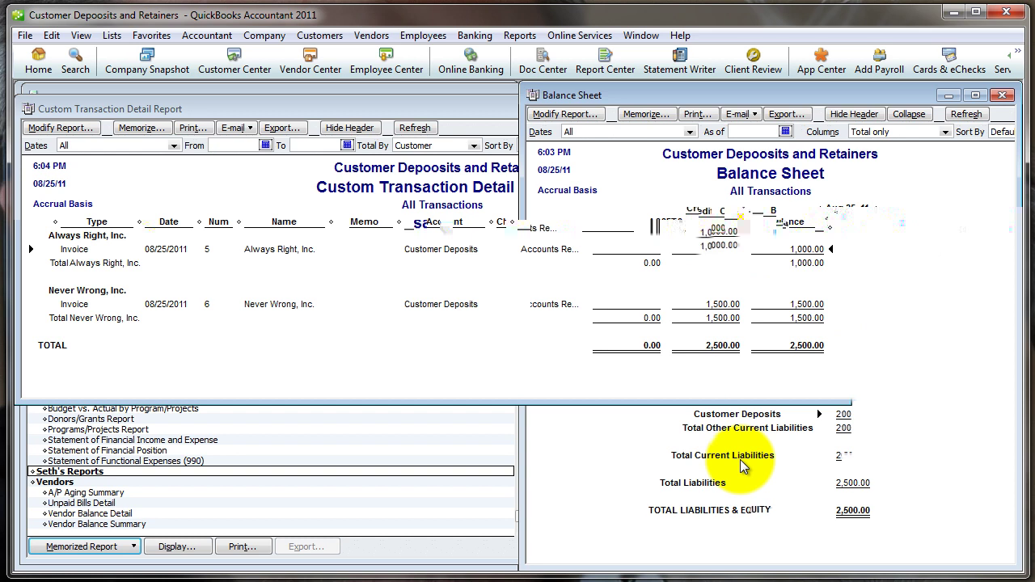
Create an invoice for Always Right, Inc. with the Services item at 500.00, and save it to start another invoice
key("ctrl+i")
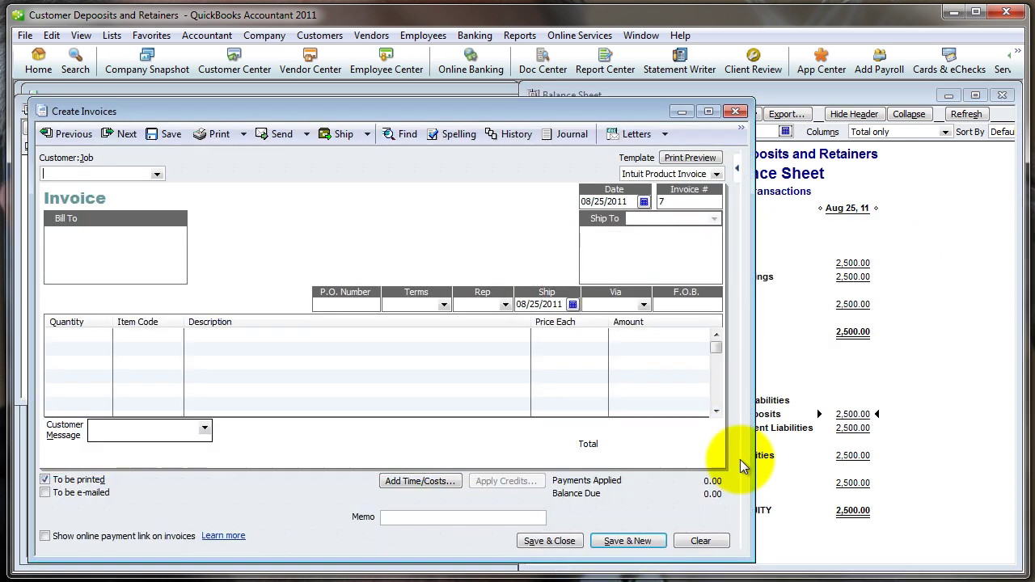
type("Alw")
key("Tab")
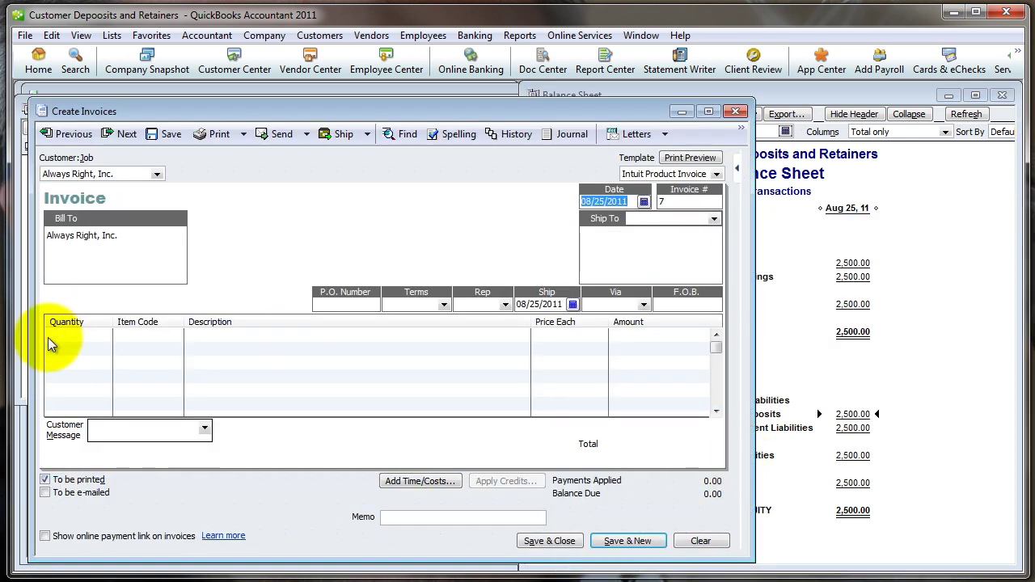
left_click(77, 336)
key("Tab")
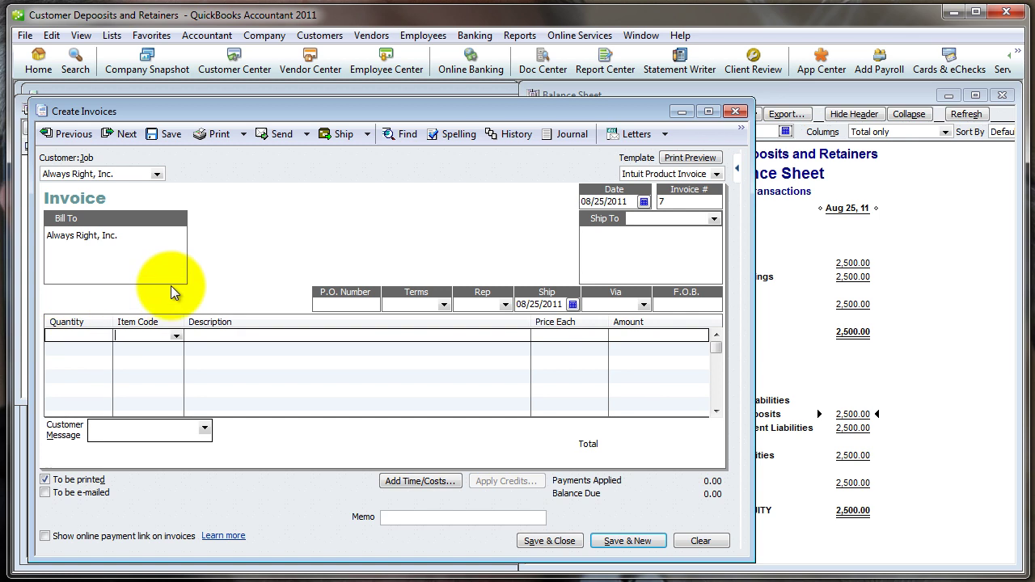
type("se")
key("Tab")
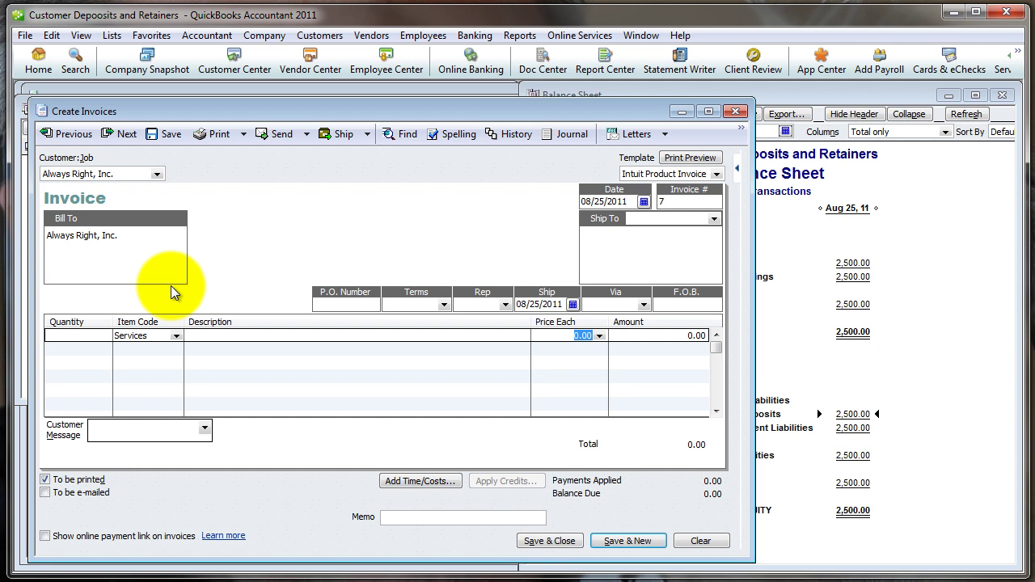
key("Tab")
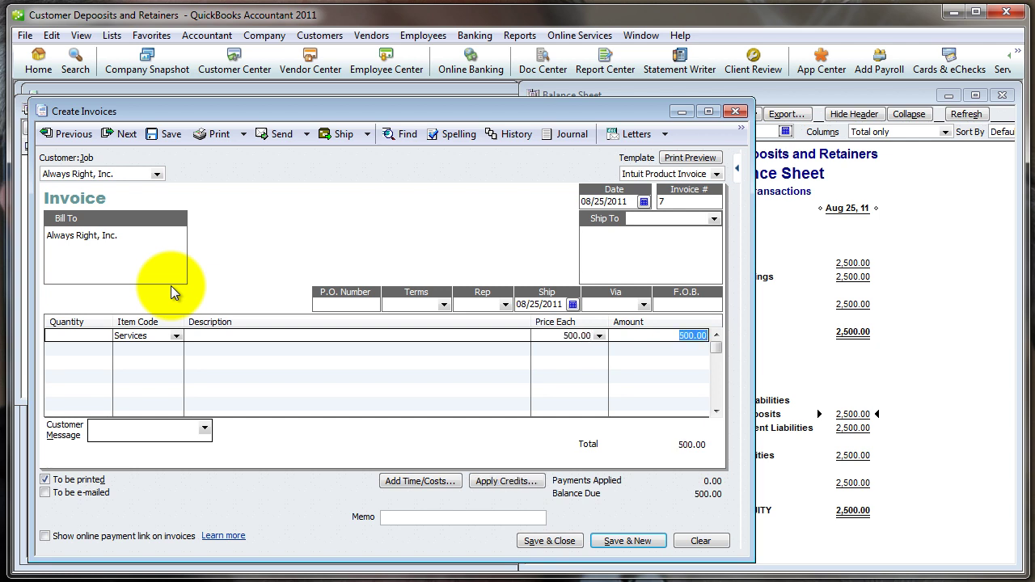
key("Tab")
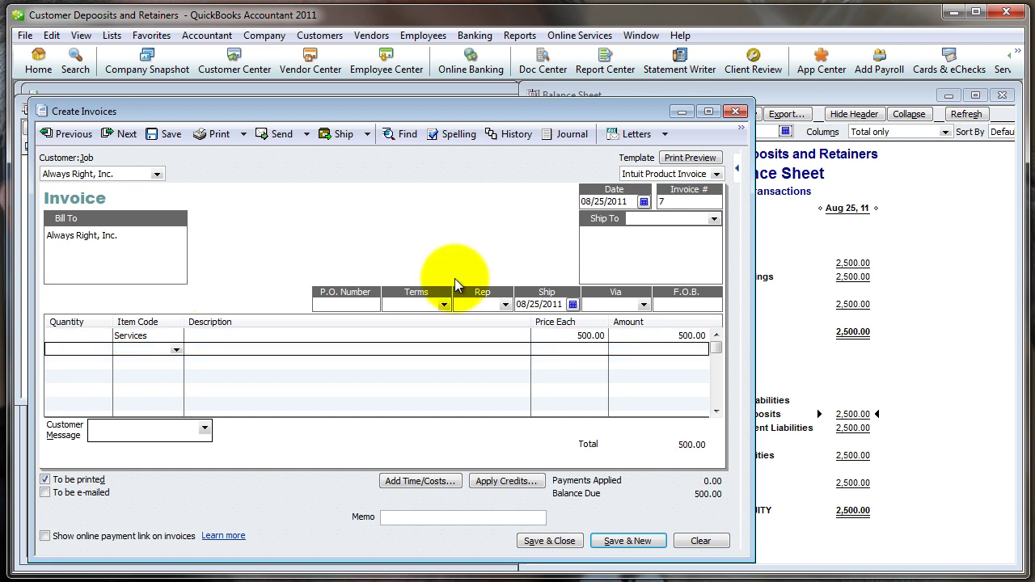
left_click(610, 542)
Invoice Never Wrong, Inc. for the Services item at 750.00, then save and close the invoice
type("N")
key("Tab")
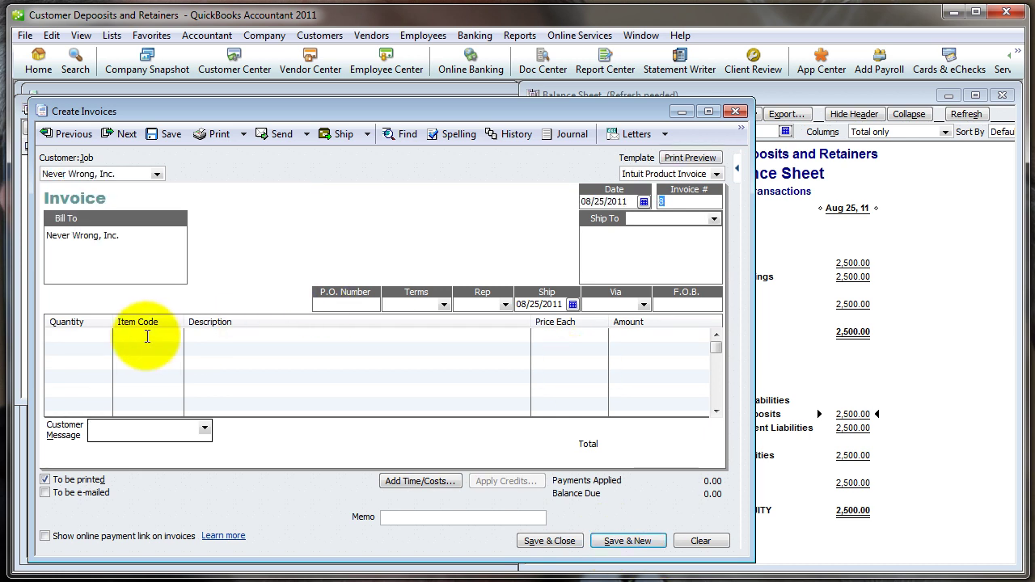
left_click(143, 338)
type("S")
key("Tab")
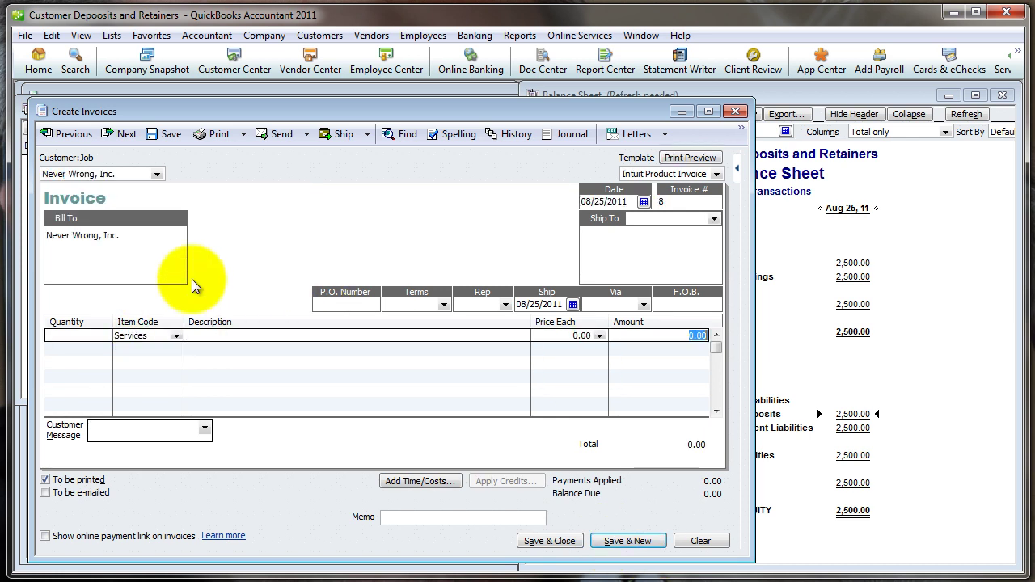
type("750")
key("Tab")
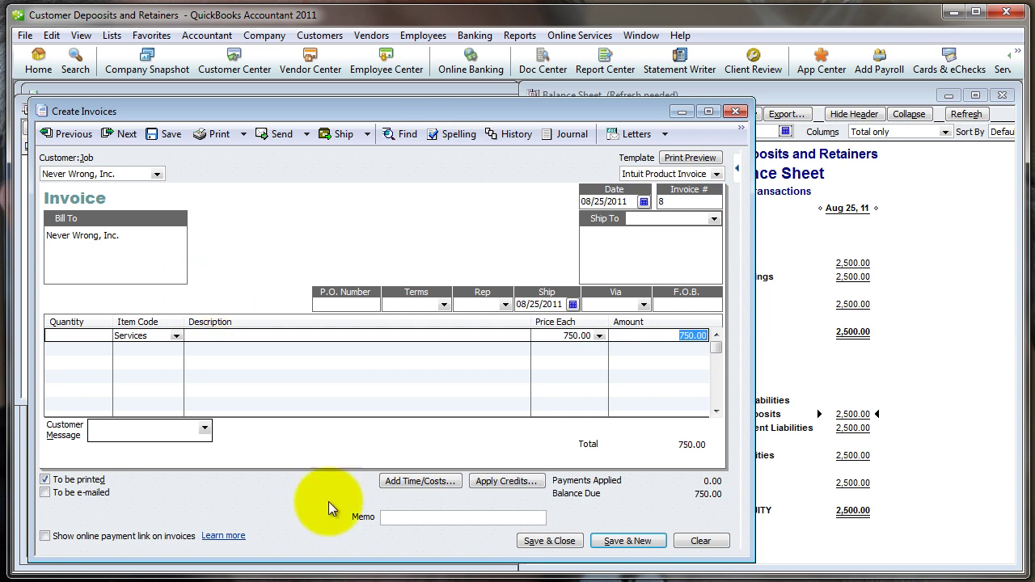
left_click(550, 541)
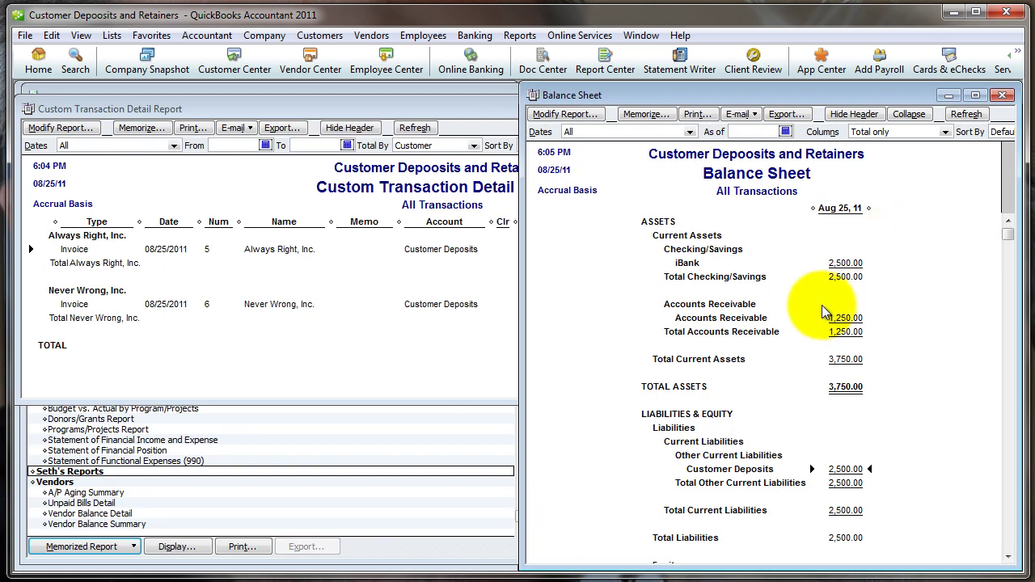
Close the balance sheet and make the Custom Transaction Detail Report window narrower and taller
left_click(1009, 96)
left_click(495, 301)
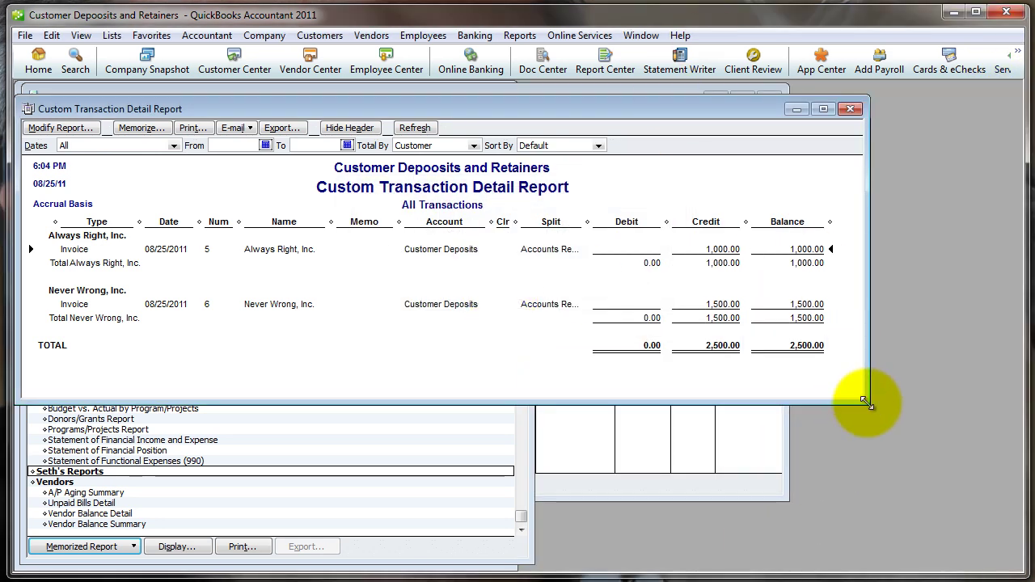
left_click_drag(863, 398, 42, 466)
left_click(564, 466)
Hide the Memo, Clr, Split and Credit columns in the Custom Transaction Detail Report
left_click_drag(395, 222, 331, 220)
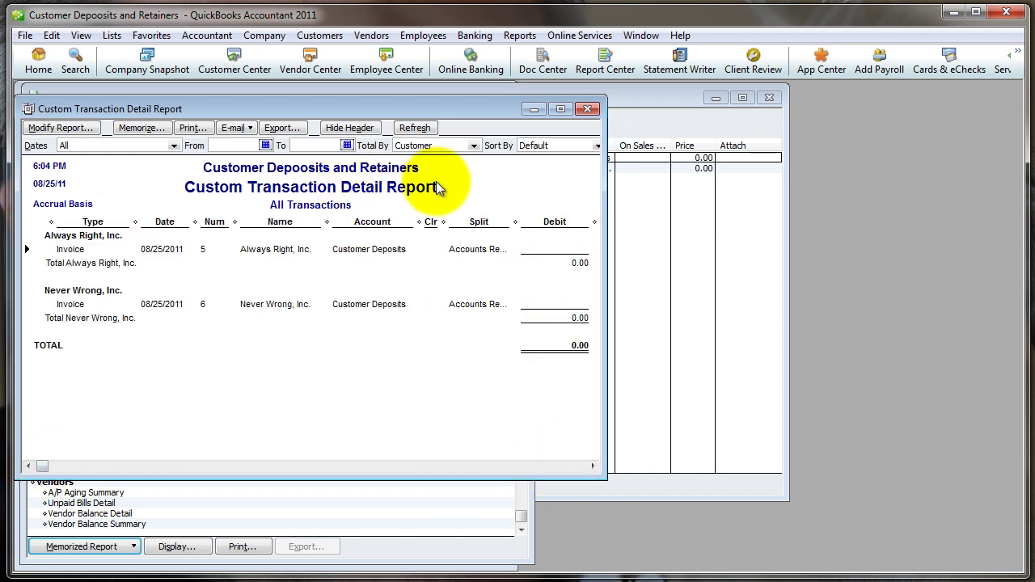
left_click_drag(446, 216, 337, 224)
left_click_drag(492, 219, 353, 213)
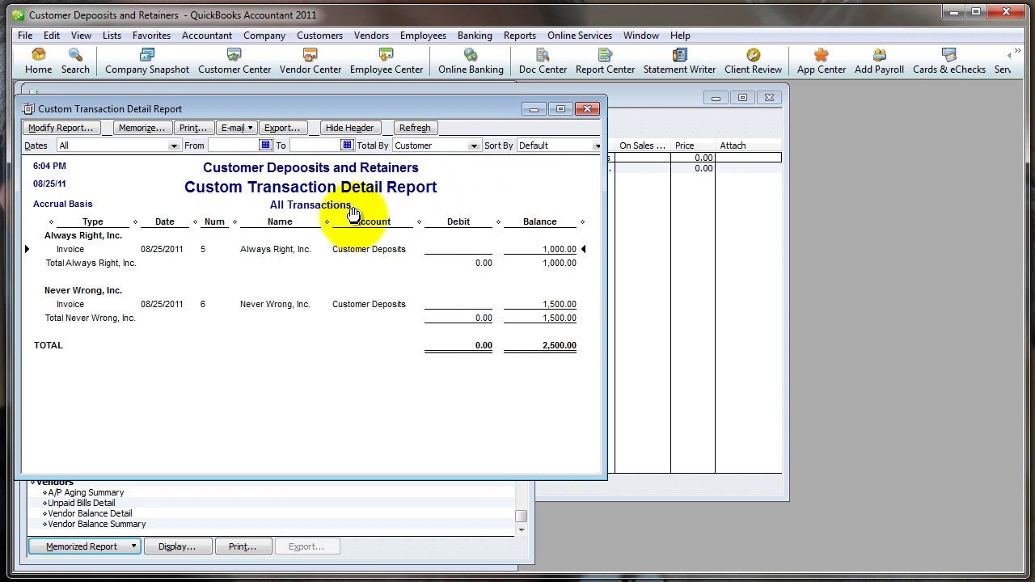
Open the Open Invoices report and place its window beside the Custom Transaction Detail Report
left_click(517, 38)
mouse_move(622, 167)
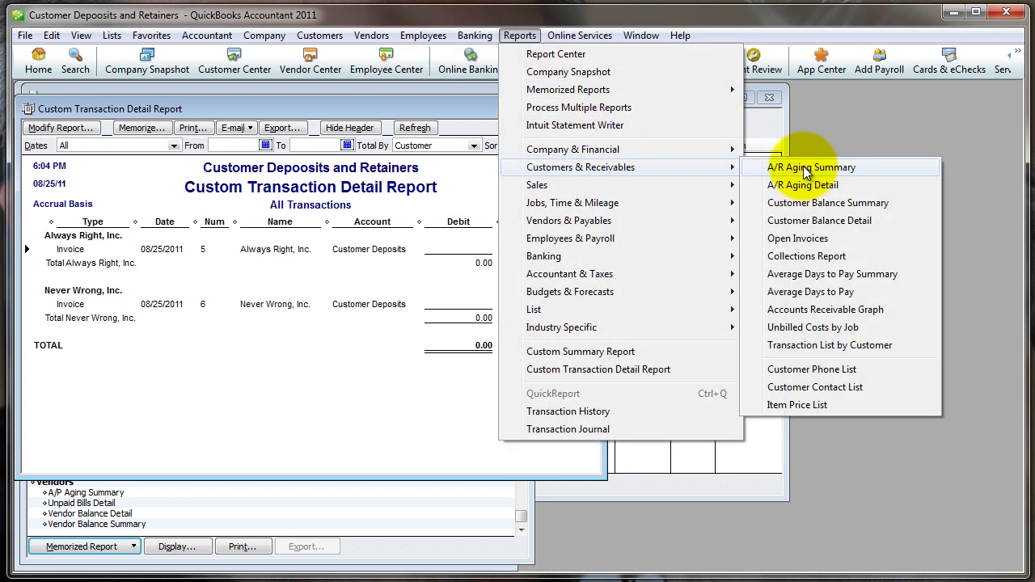
left_click(803, 239)
left_click_drag(758, 172, 810, 149)
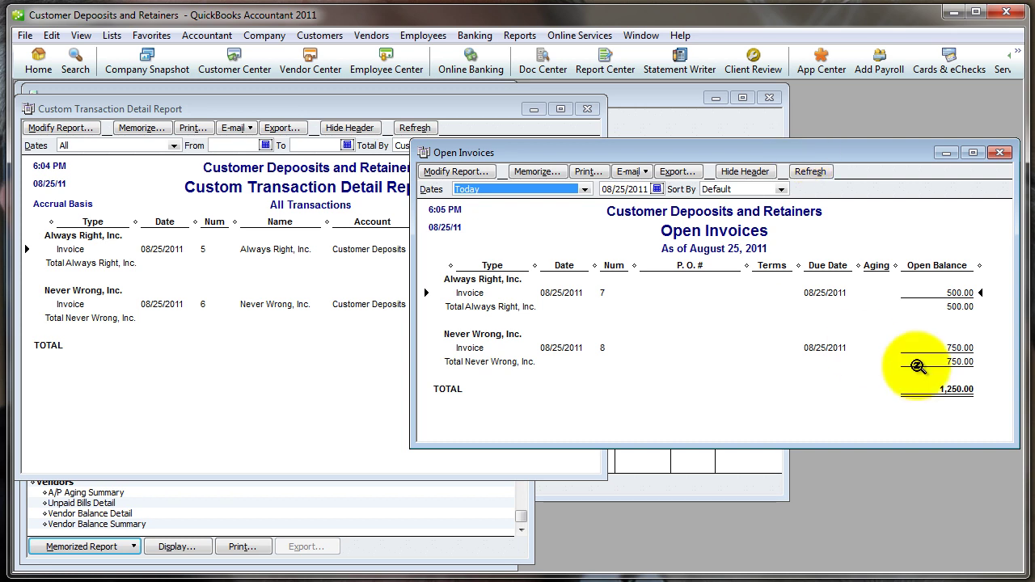
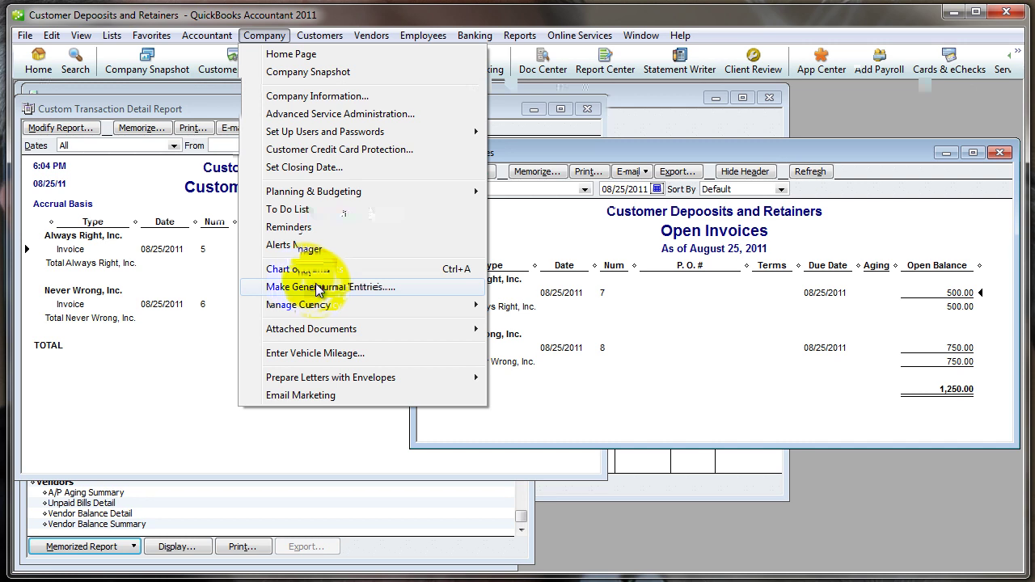
Start a new general journal entry, dismiss the auto-numbering notice, and reposition the entry window
left_click(318, 289)
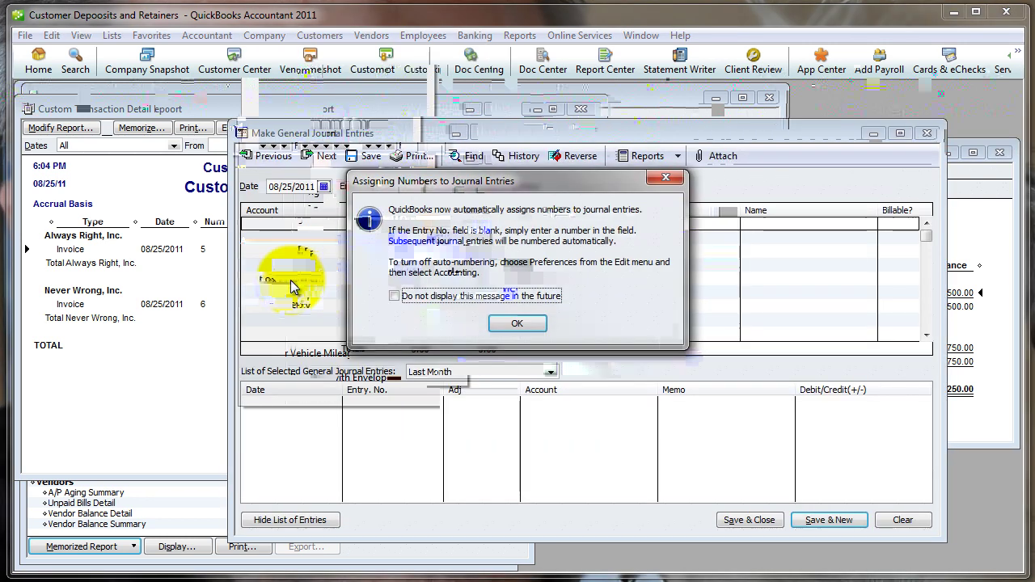
left_click(516, 319)
left_click_drag(448, 133, 399, 139)
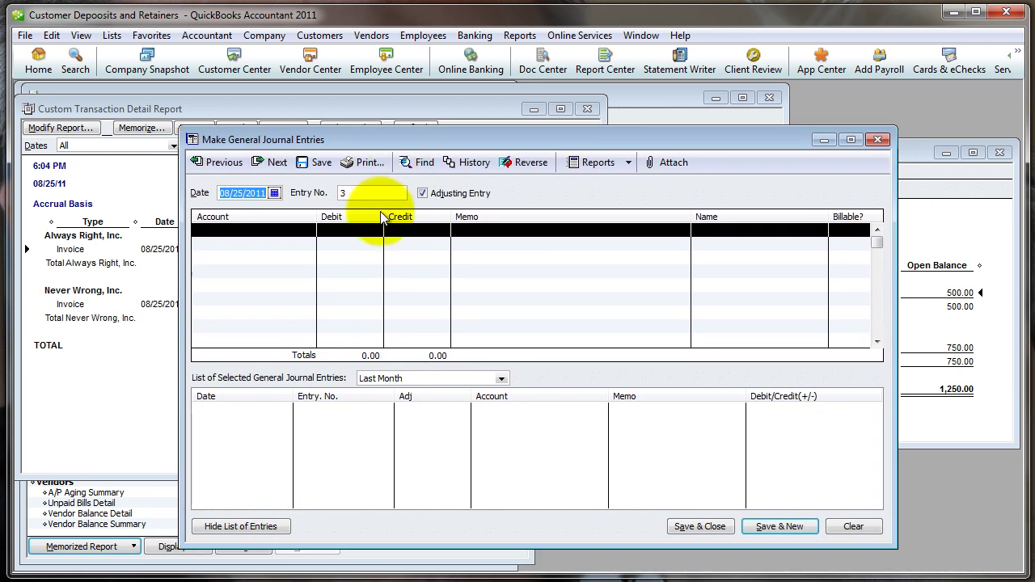
Enter a 500.00 debit on the first journal line with a matching 500.00 credit on the second line
left_click(958, 293)
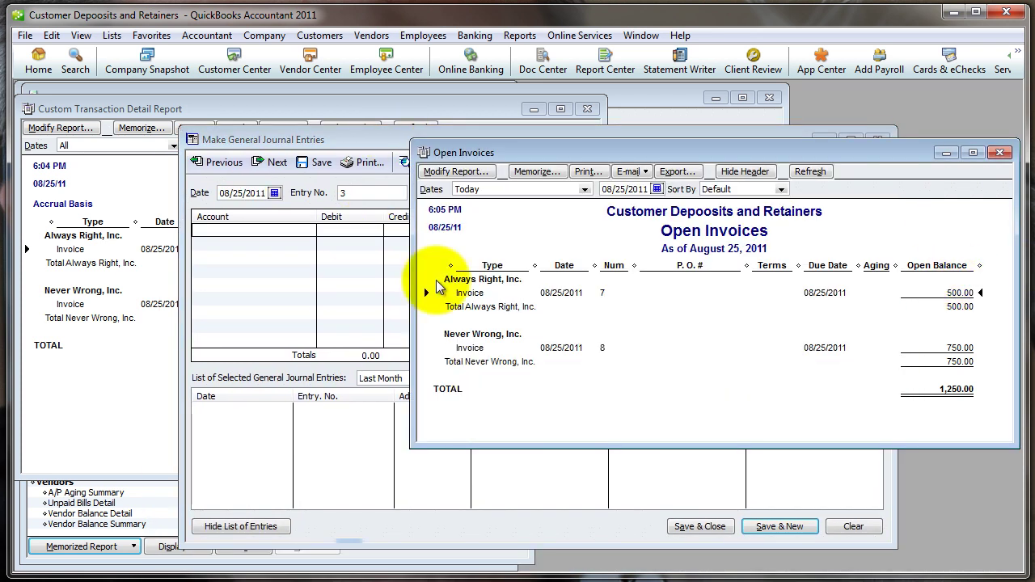
left_click(352, 230)
type("500")
key("Down")
left_click(522, 233)
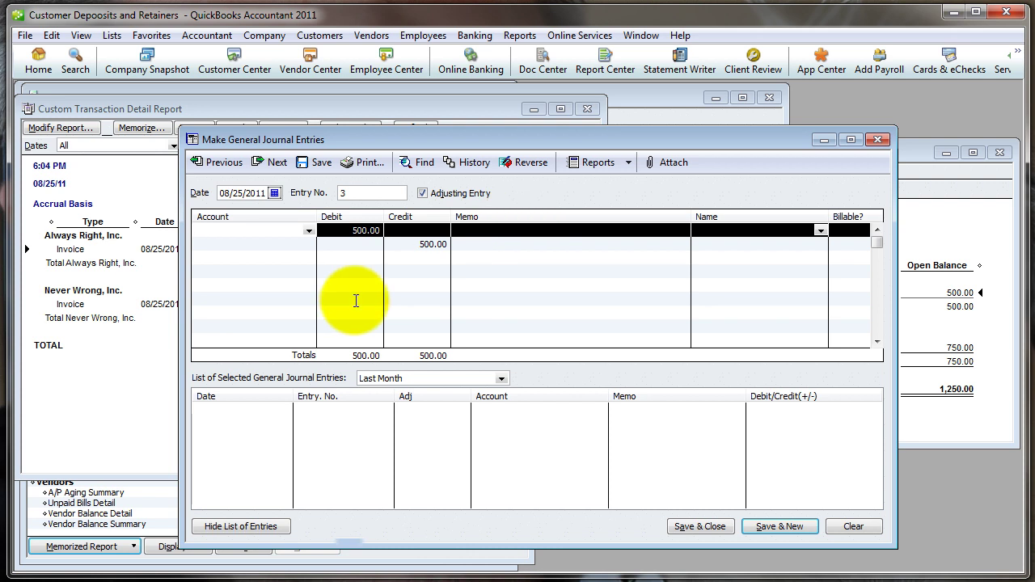
Assign the debit line to the Customer Deposits account and the credit line to Accounts Receivable
left_click(266, 230)
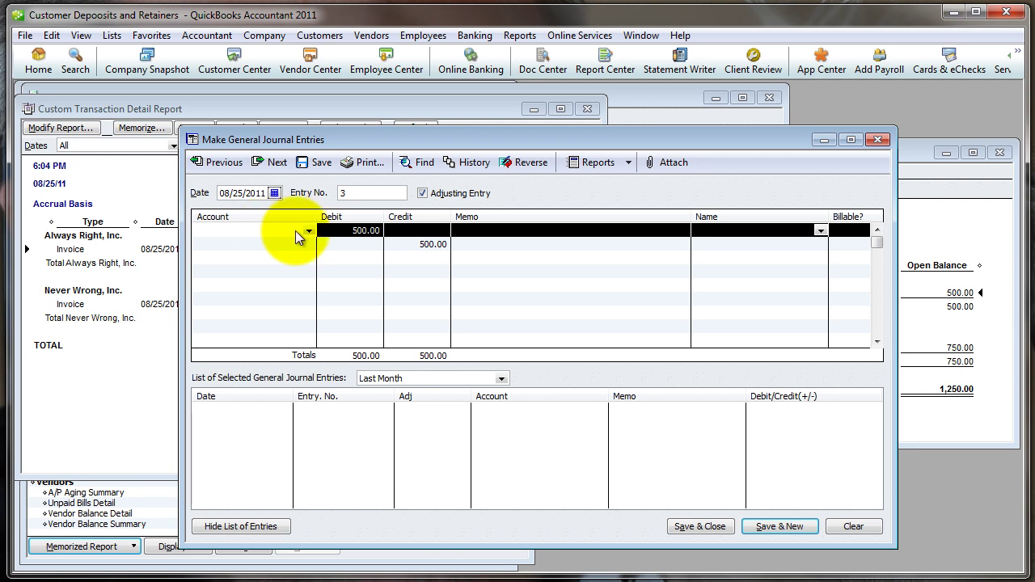
type("Customer Deposits")
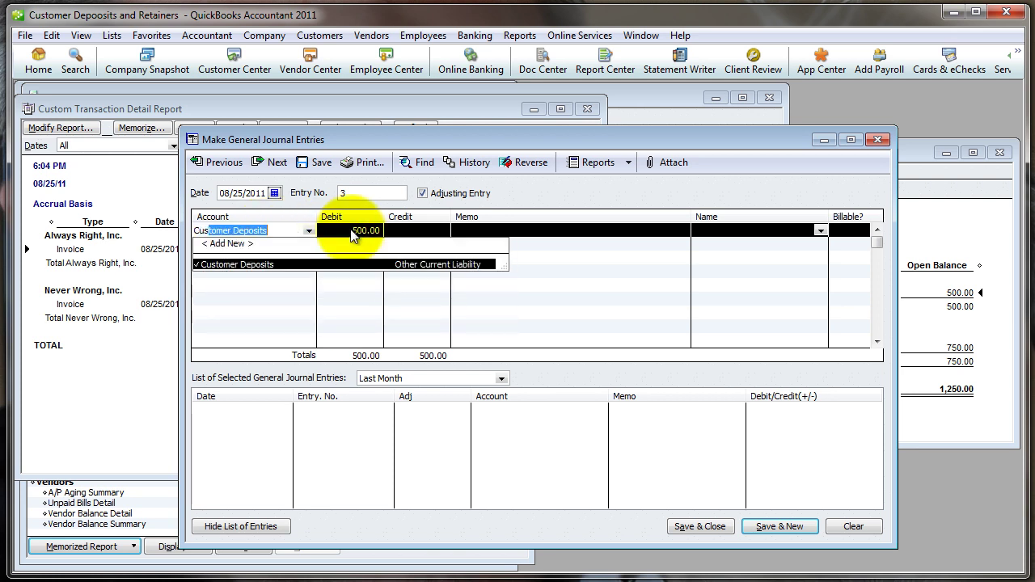
key("Down")
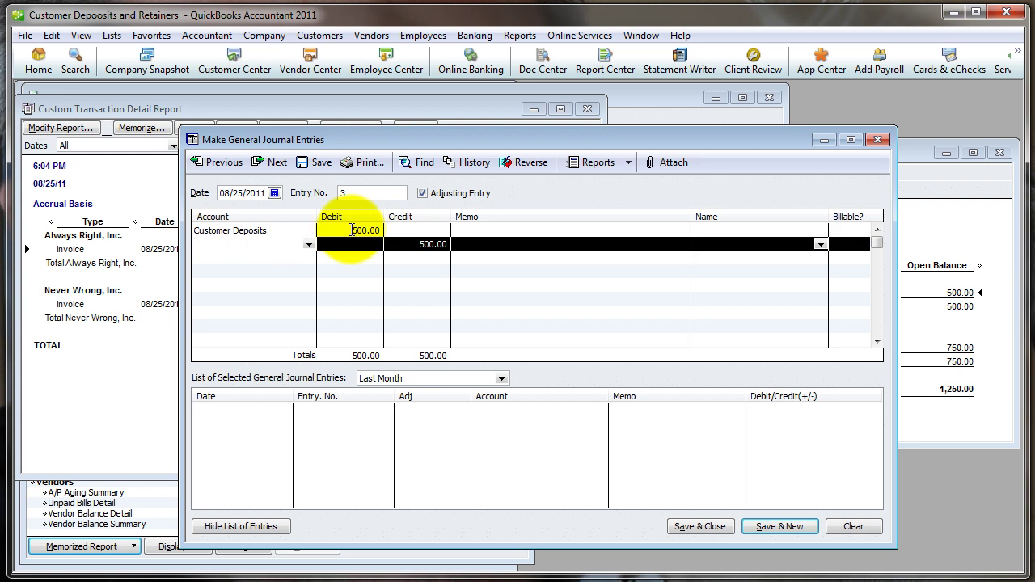
type("Accounts")
key("Tab")
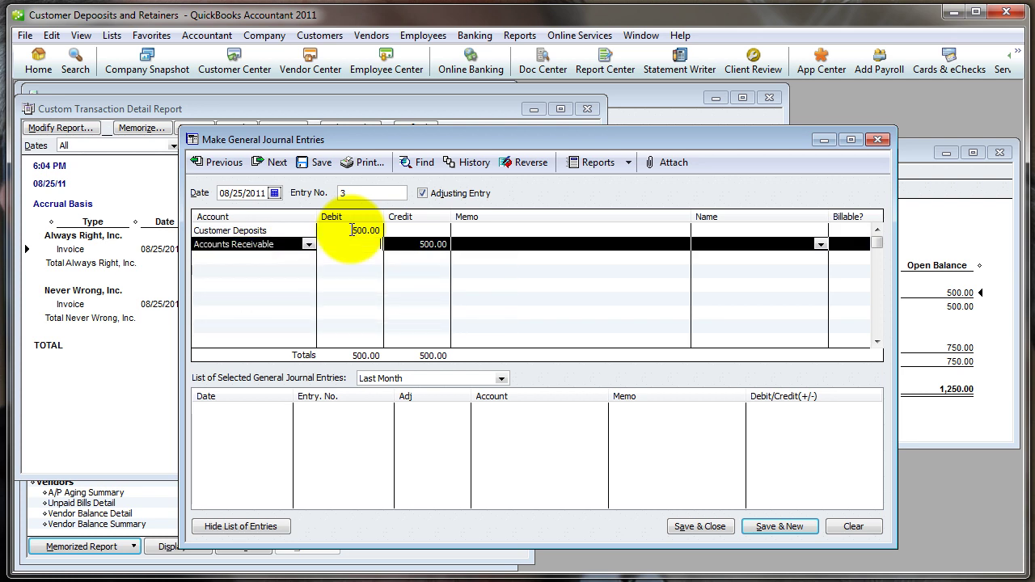
key("Tab")
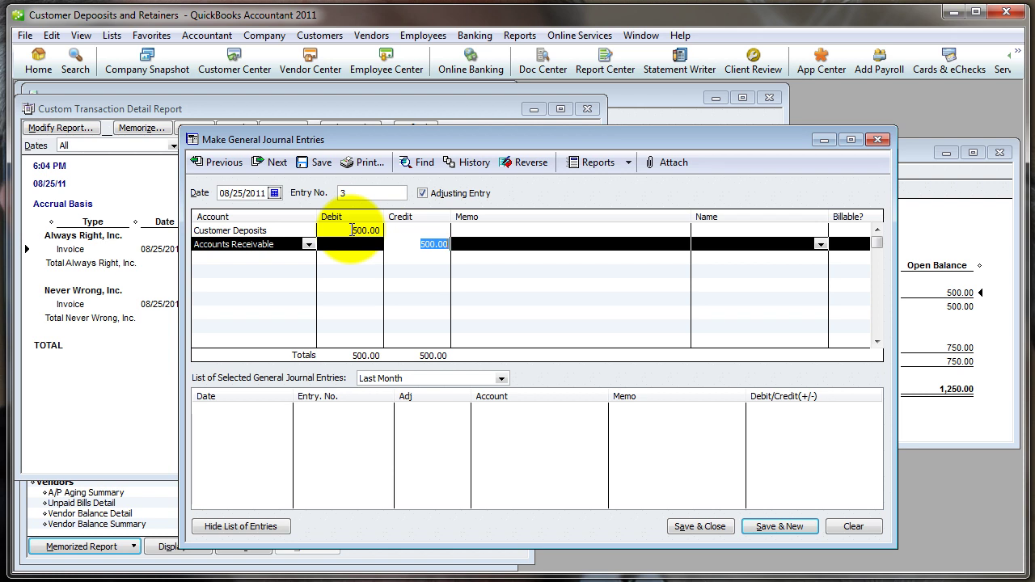
Set the name to Always Right, Inc. on both the Customer Deposits and Accounts Receivable lines
left_click(696, 231)
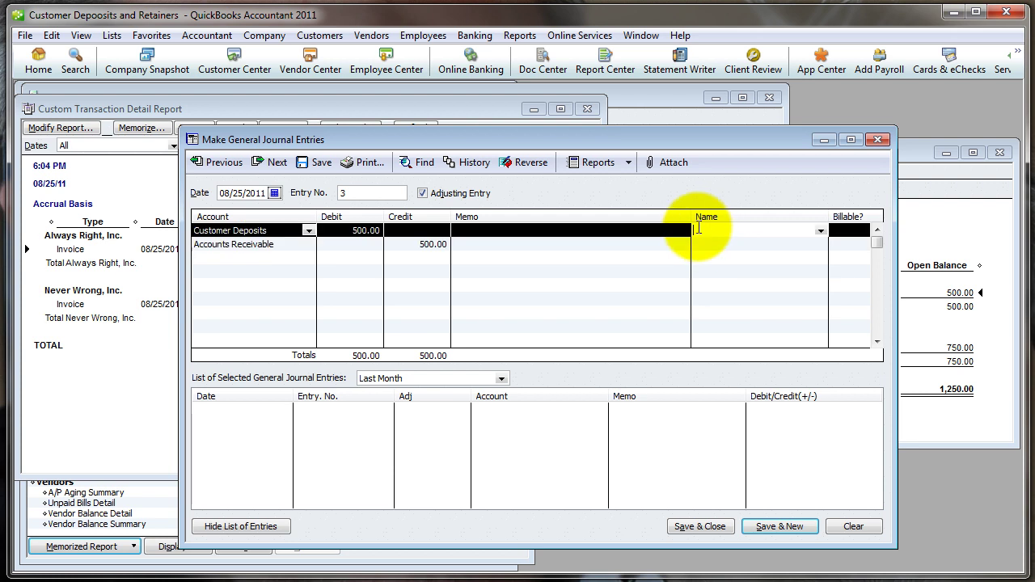
type("ays Right, Inc.")
key("Tab")
key("shift+Tab")
key("Down")
key("shift+Tab")
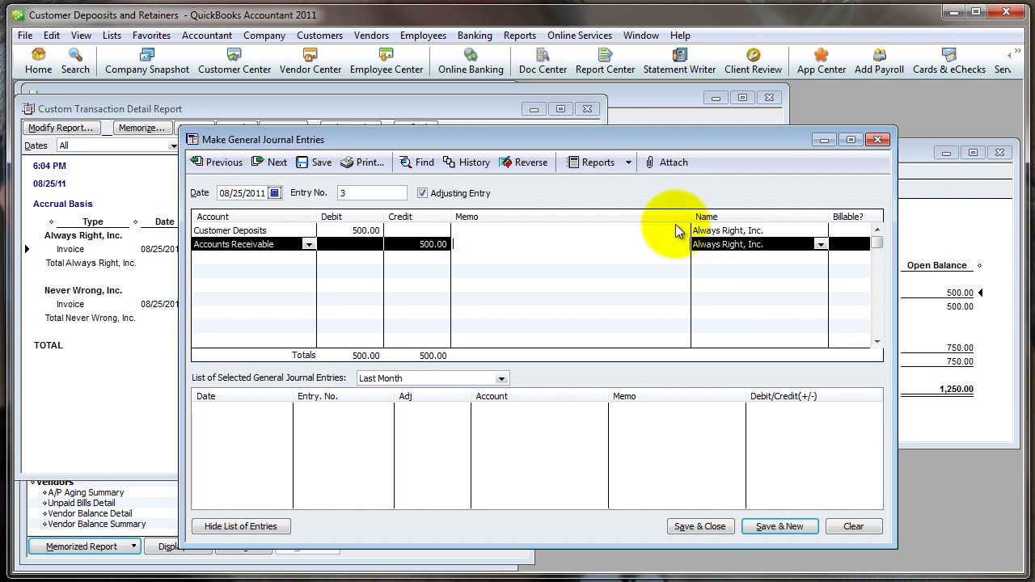
left_click(764, 230)
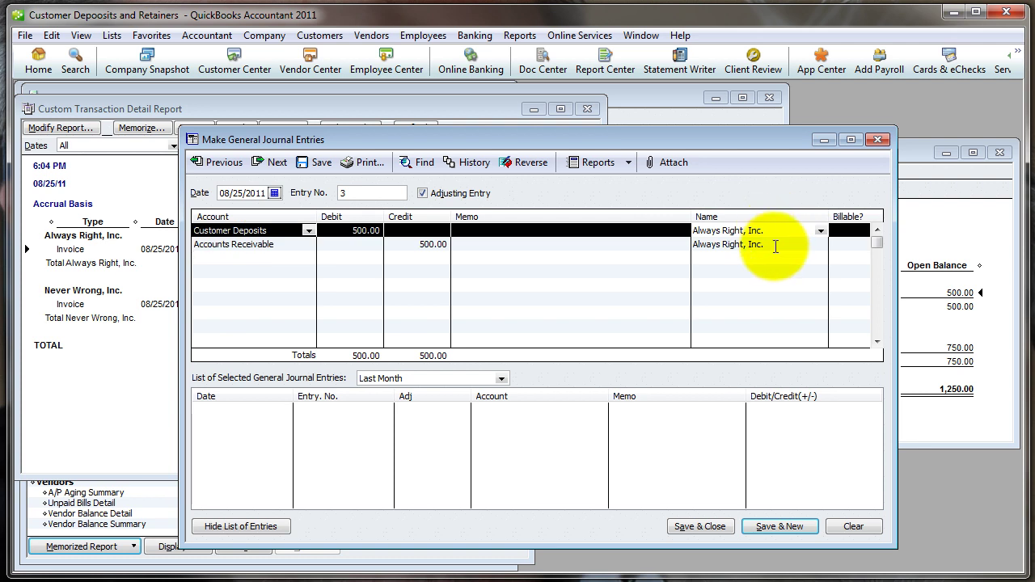
left_click(776, 246)
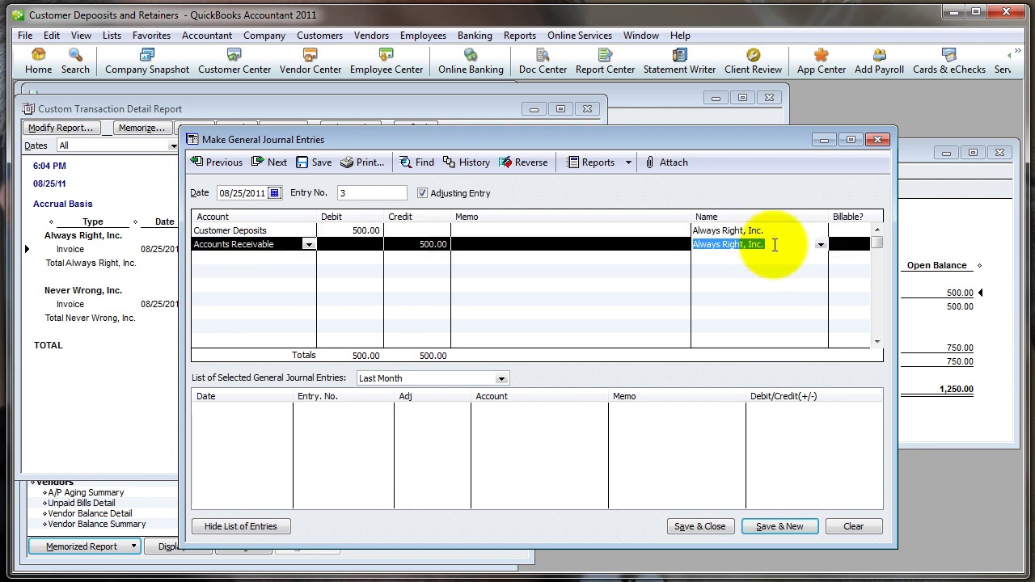
left_click(772, 230)
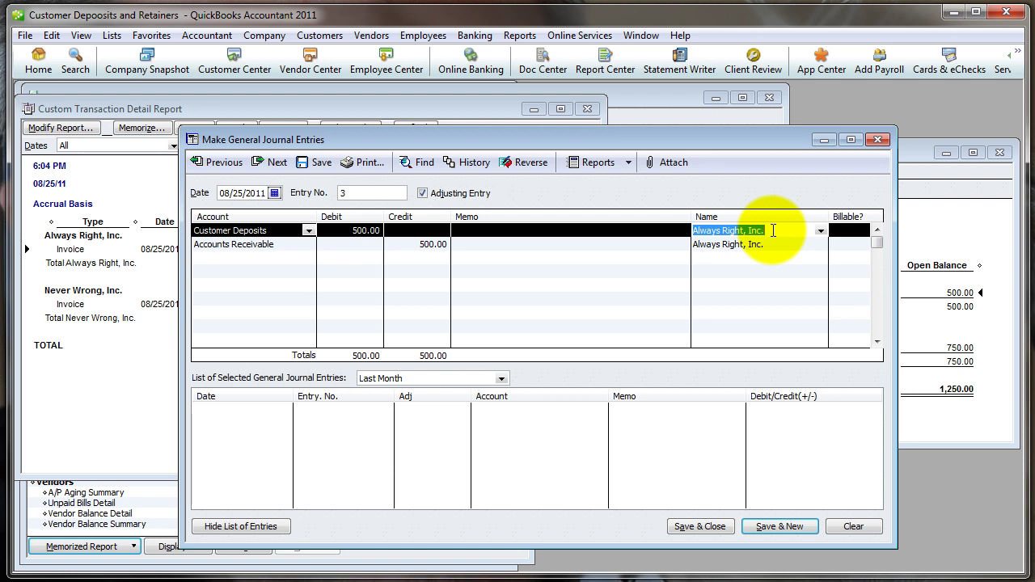
Enter the memo "Apply deposit to invoice" on both journal lines, and save and close the entry
left_click(140, 234)
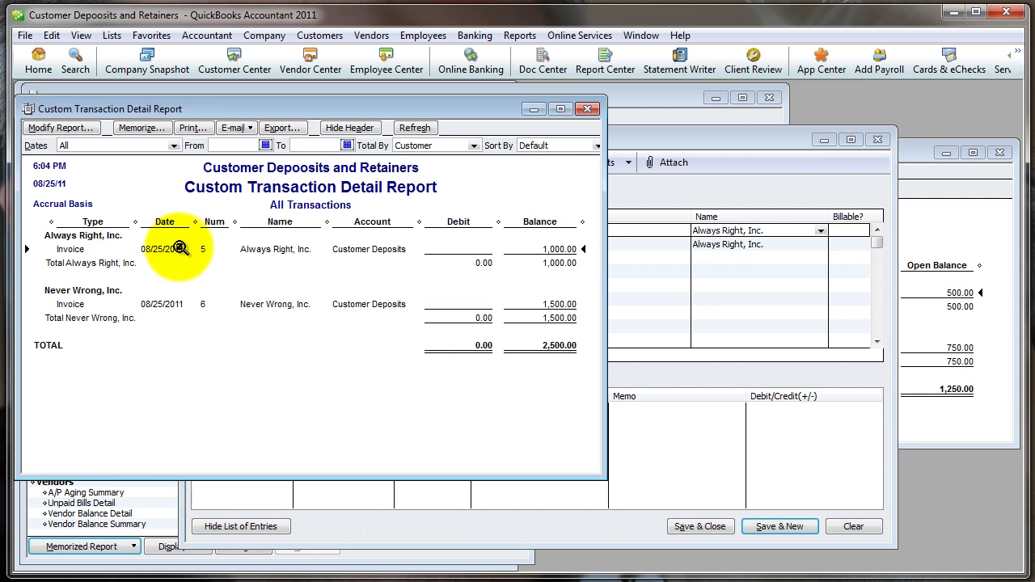
left_click_drag(635, 143, 708, 129)
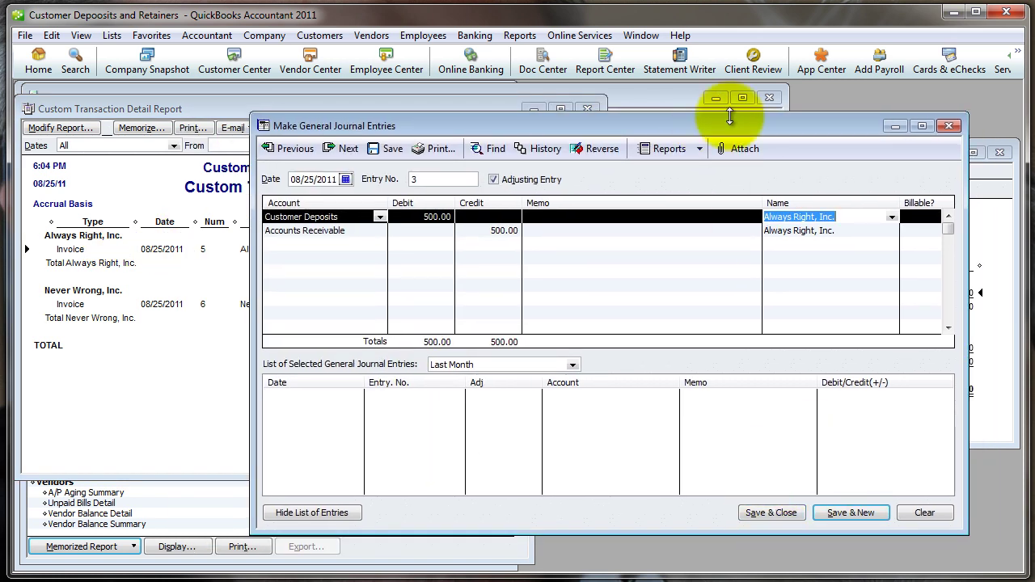
left_click(538, 217)
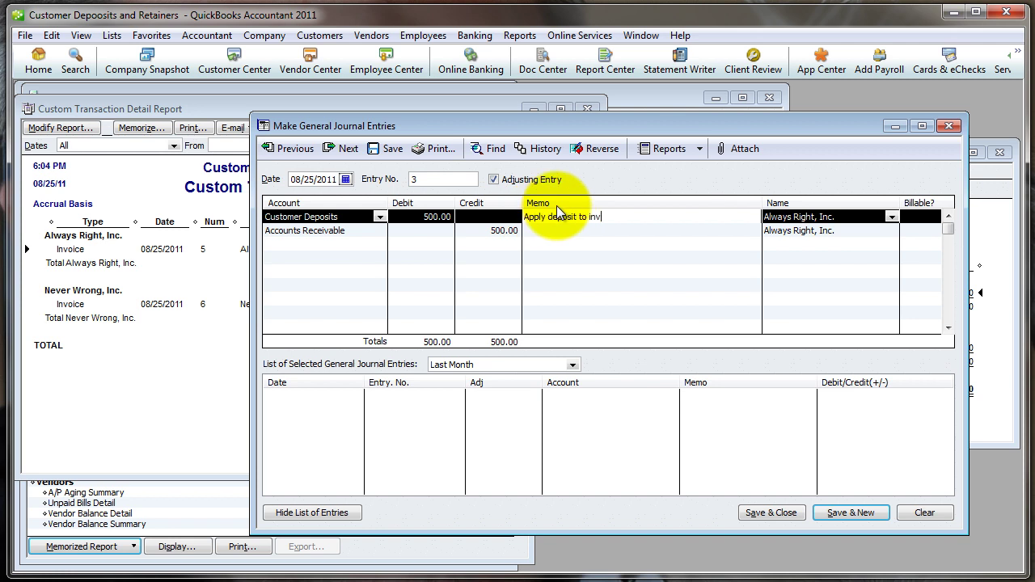
key("shift+Home")
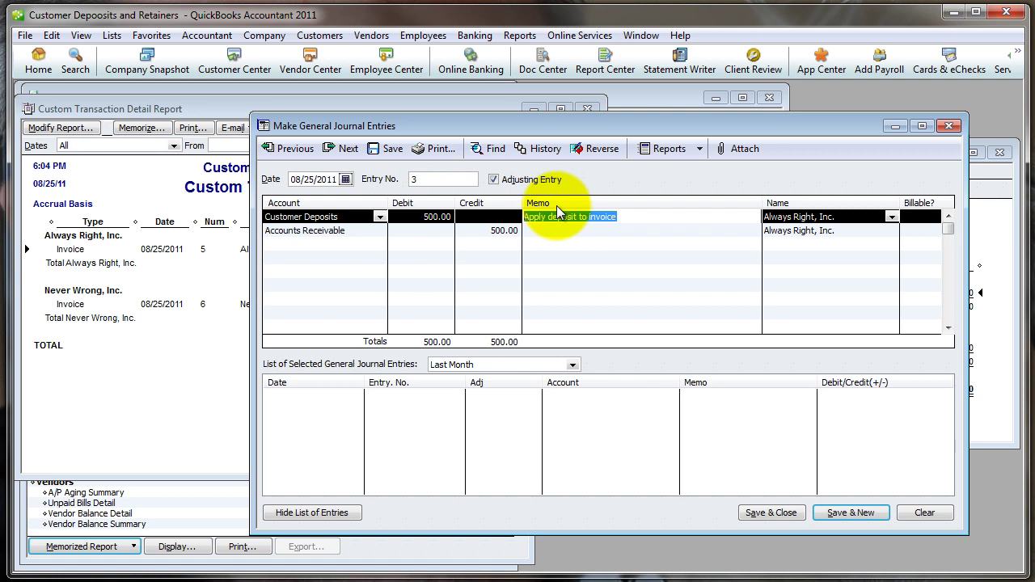
key("ctrl+c")
key("Down")
key("ctrl+v")
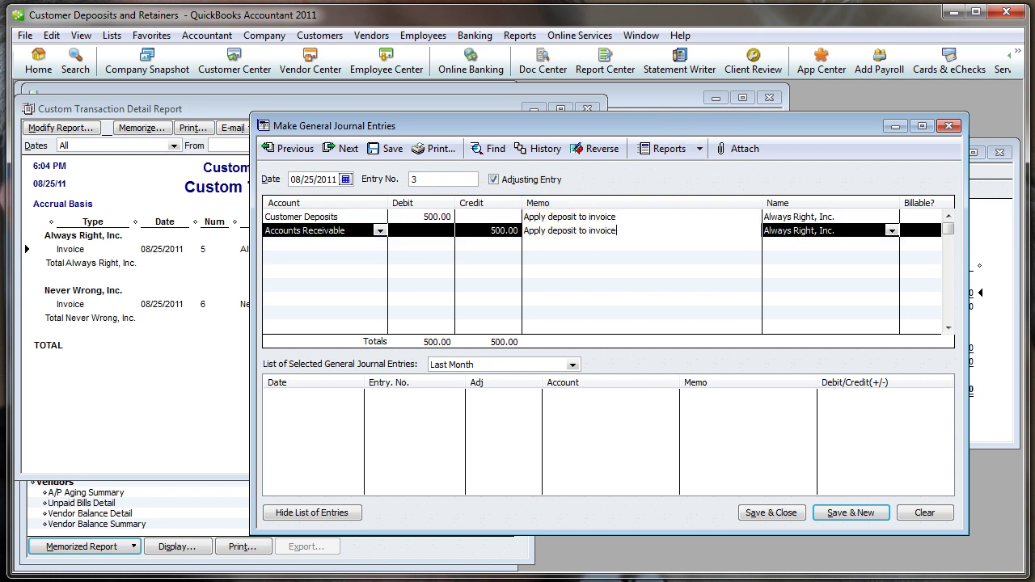
left_click(779, 515)
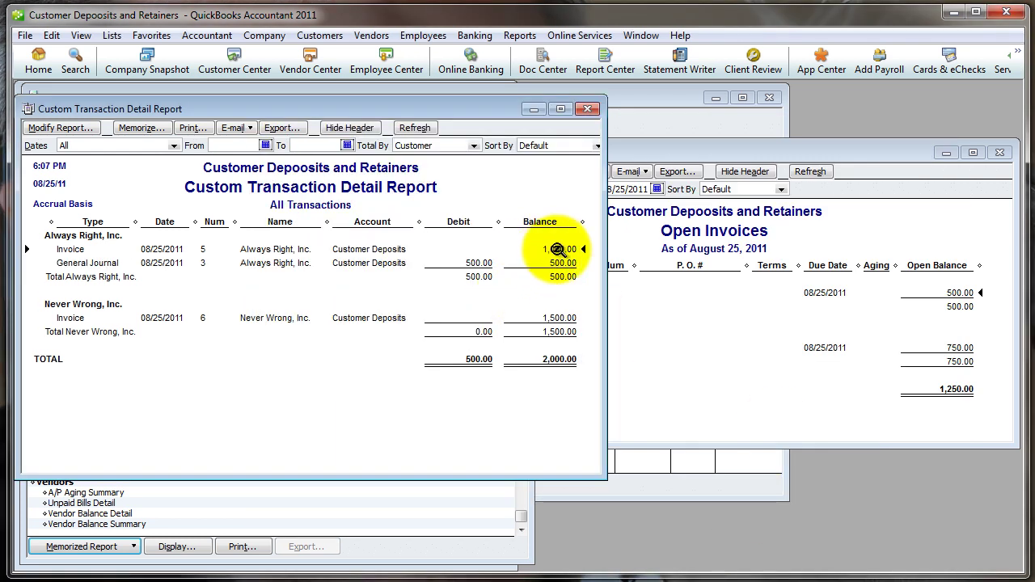
Widen the Custom Transaction Detail Report window and add the Credit column to the report
left_click_drag(605, 316, 740, 315)
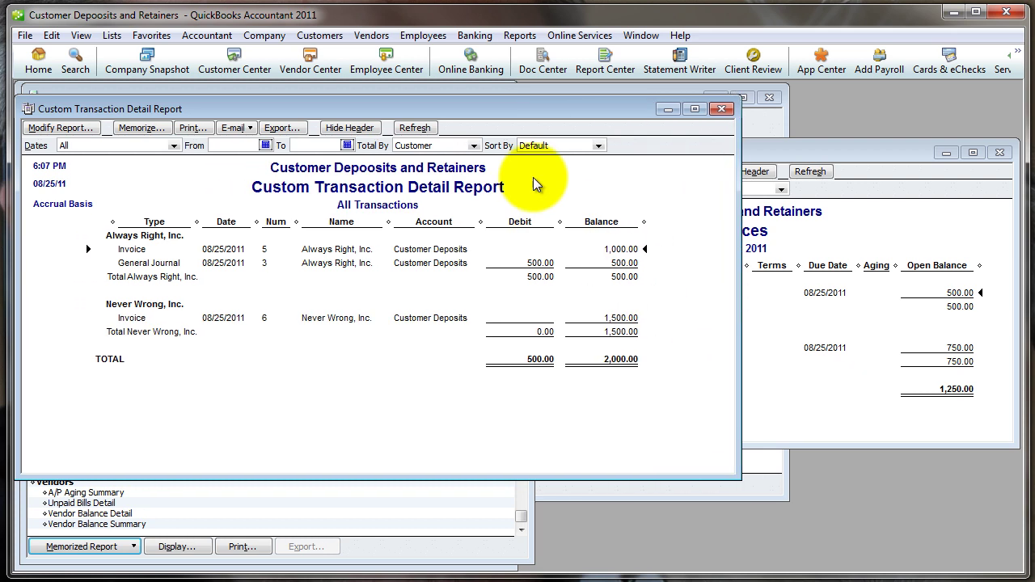
left_click(78, 138)
scroll(431, 430, "down", 7)
scroll(431, 431, "down", 12)
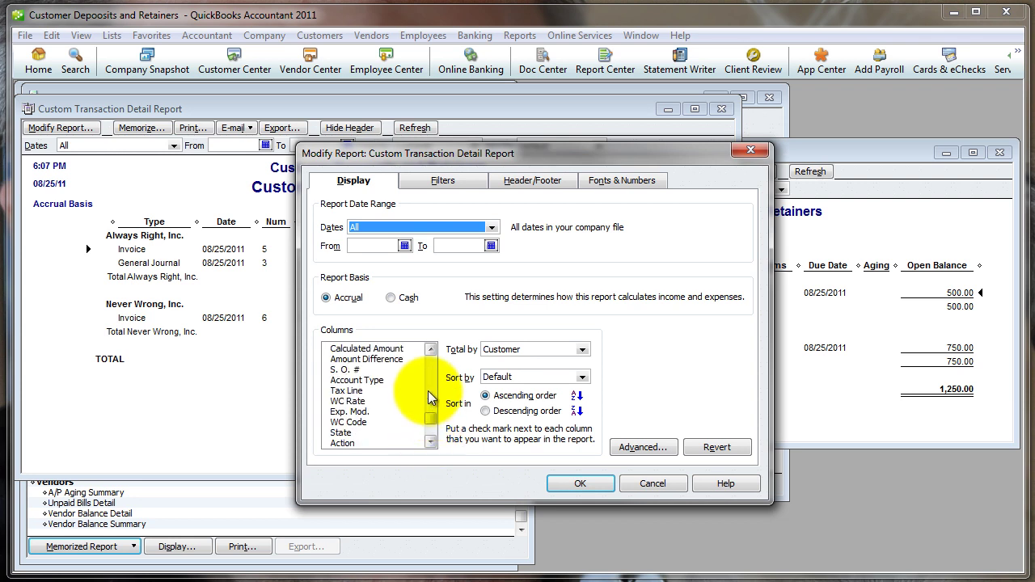
scroll(430, 398, "up", 5)
left_click(580, 483)
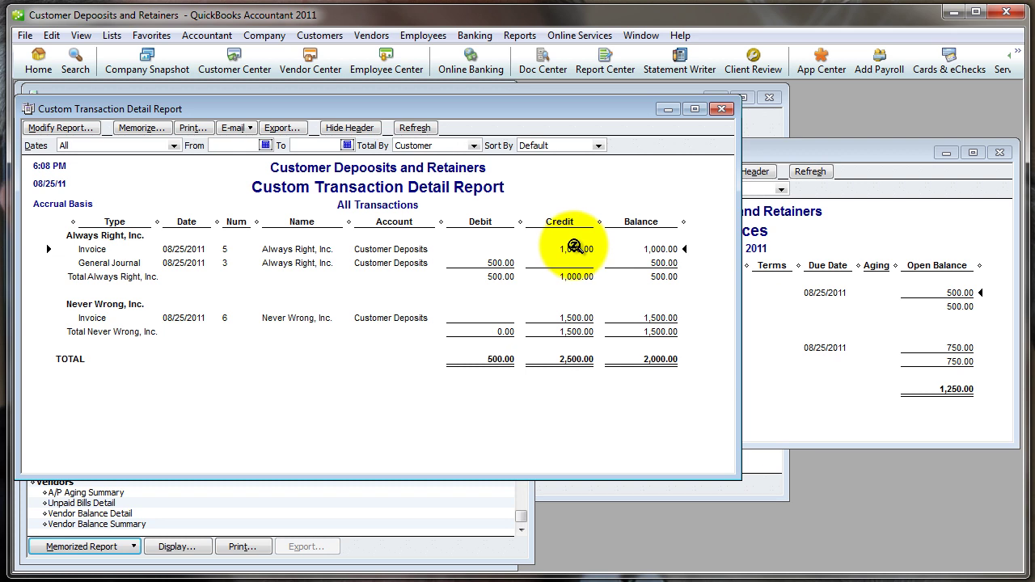
Review the Always Right, Inc. journal entry in the deposit report and in the Open Invoices report
left_click(500, 263)
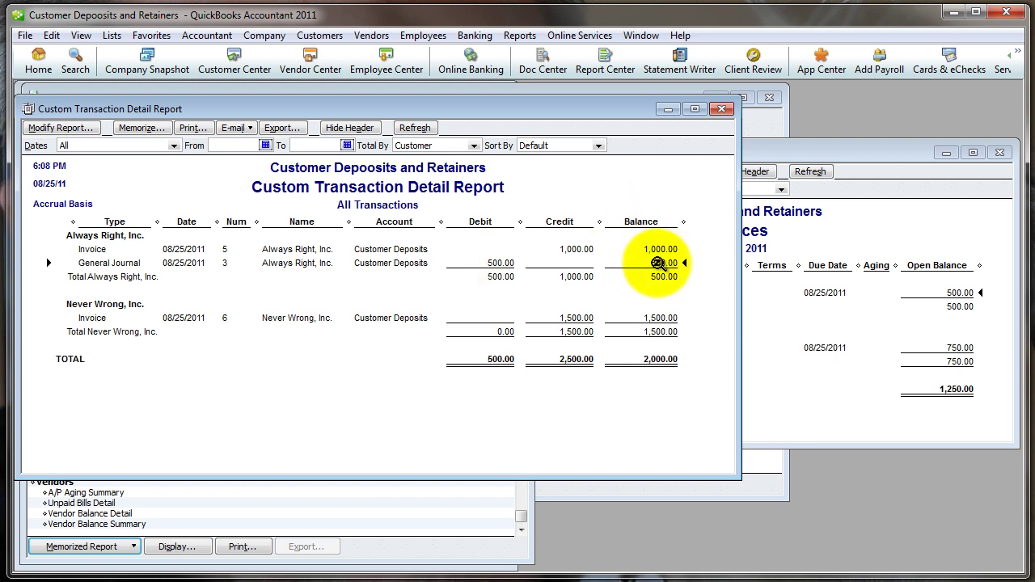
left_click(857, 279)
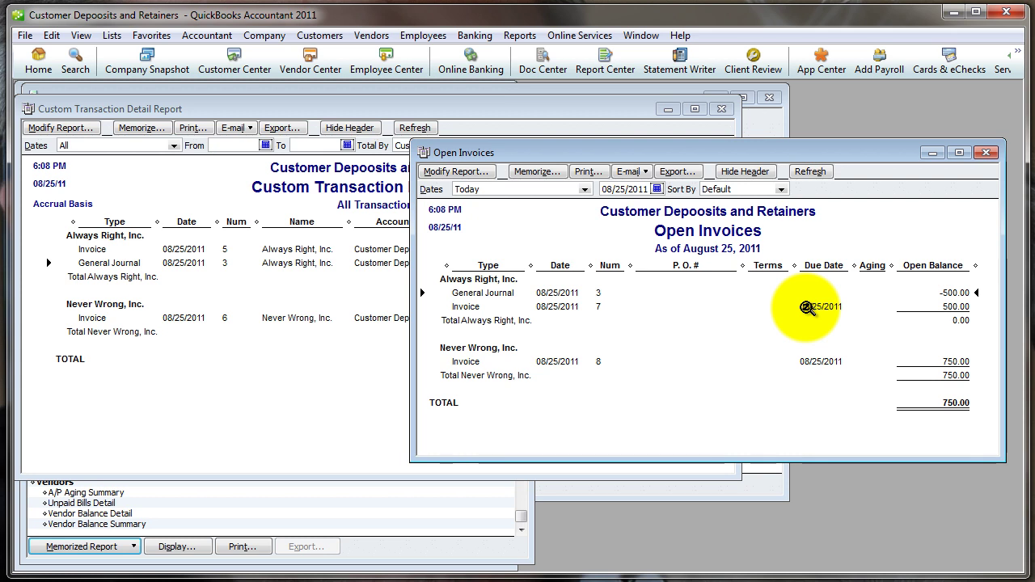
left_click_drag(805, 148, 826, 147)
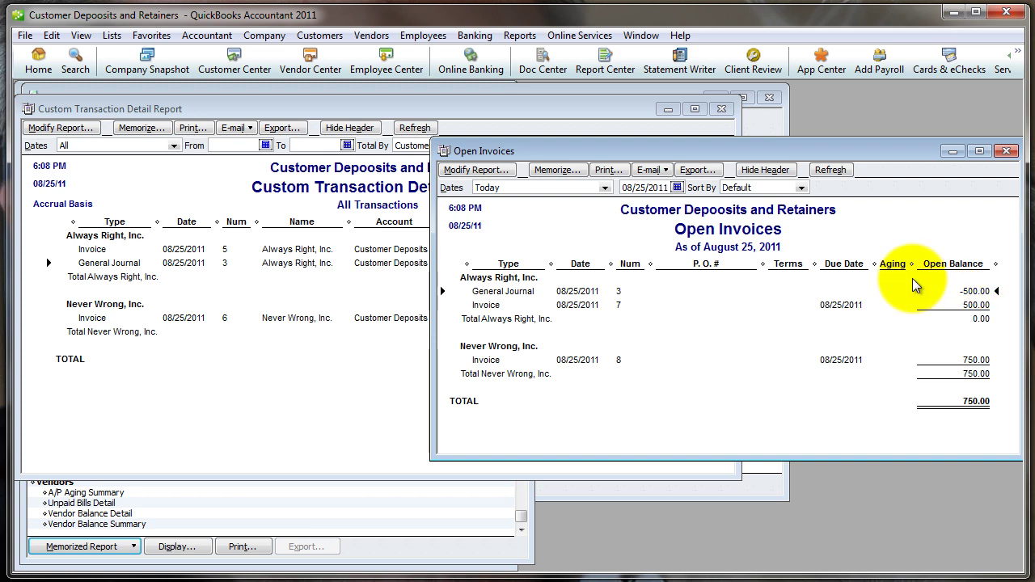
Apply the full 500.00 journal credit to the open service invoice of Always Right, Inc., and save and close the invoice
left_click(975, 305)
double_click(975, 305)
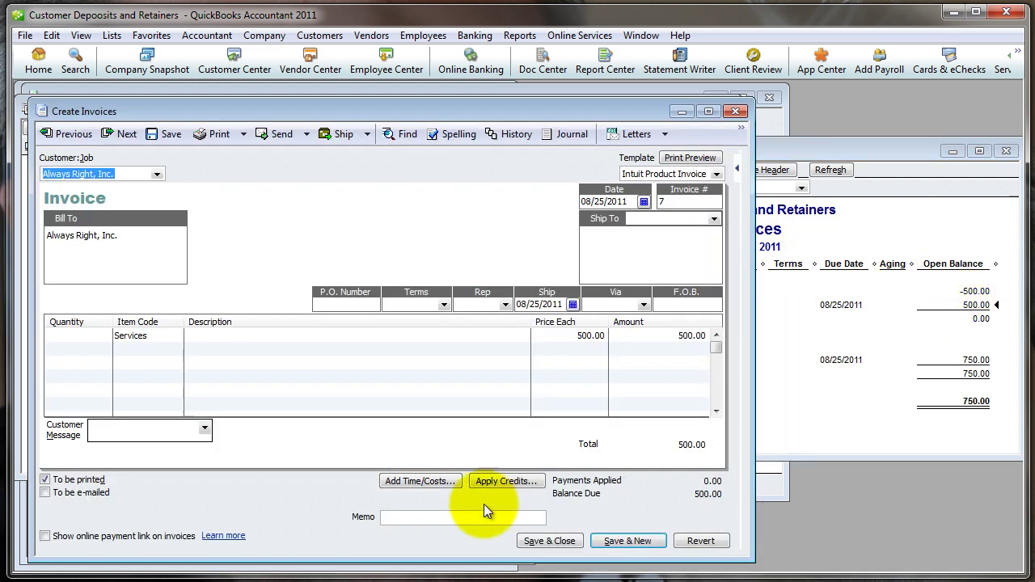
left_click(502, 481)
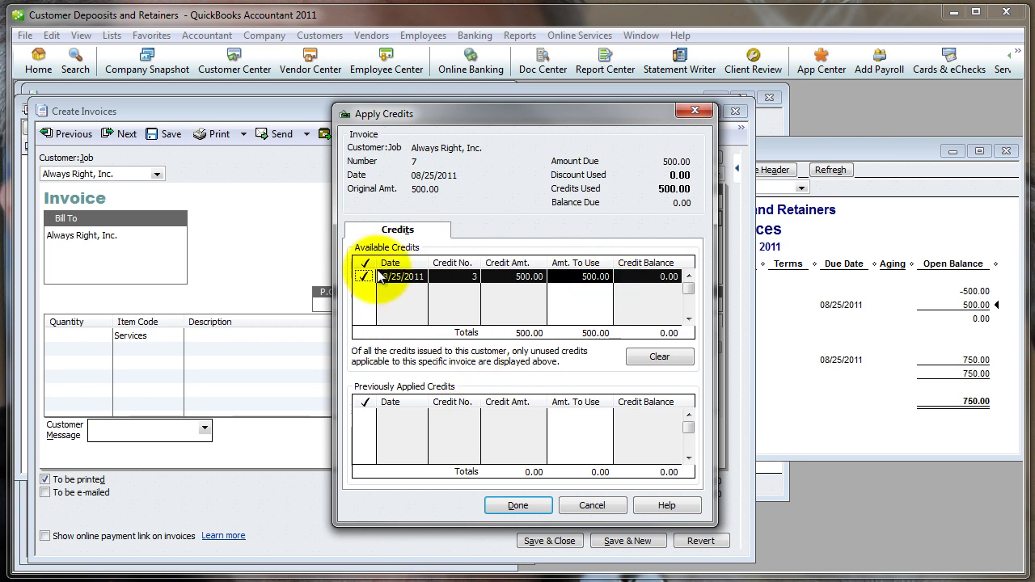
left_click(580, 278)
left_click(580, 278)
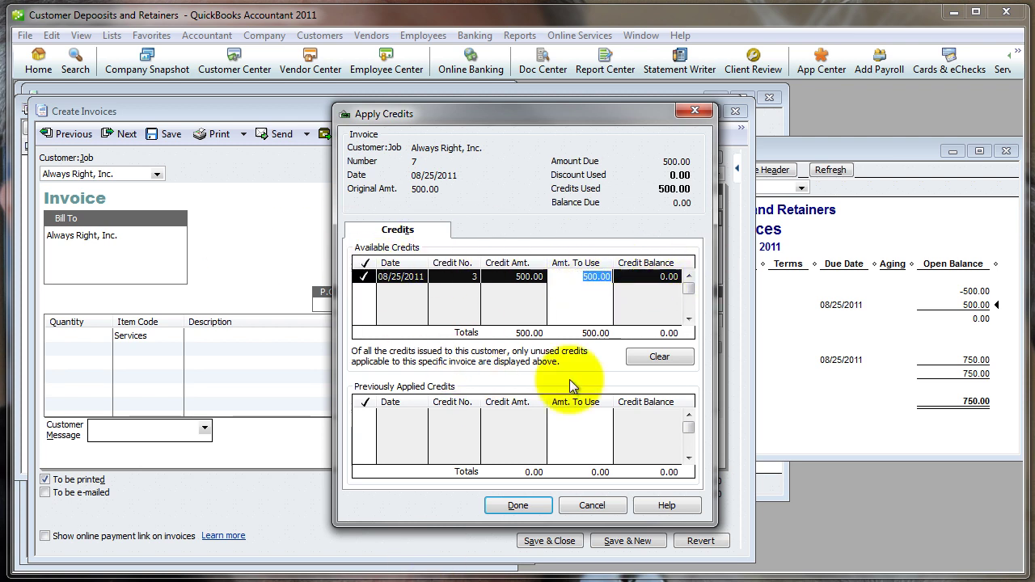
left_click(516, 506)
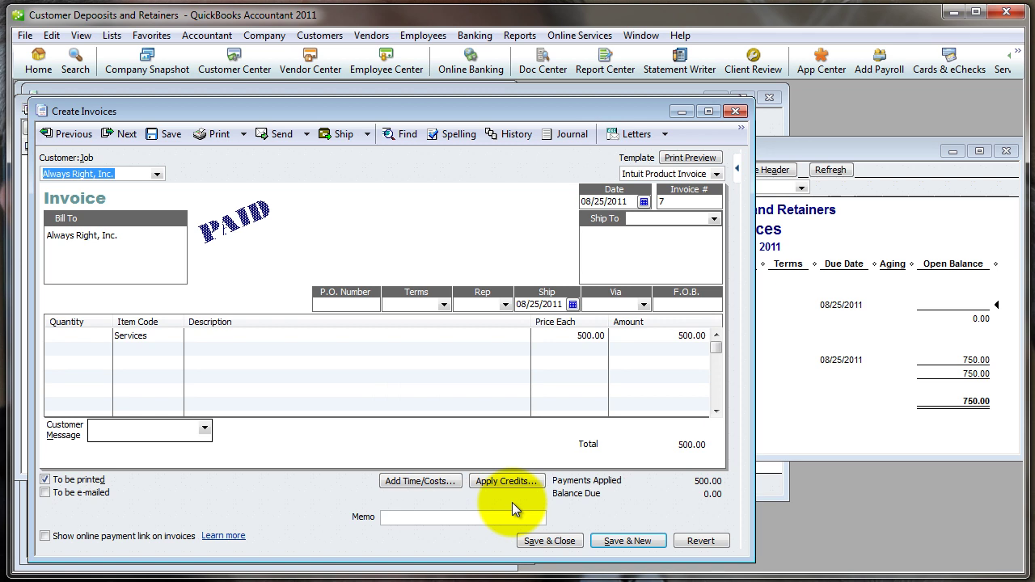
left_click(538, 541)
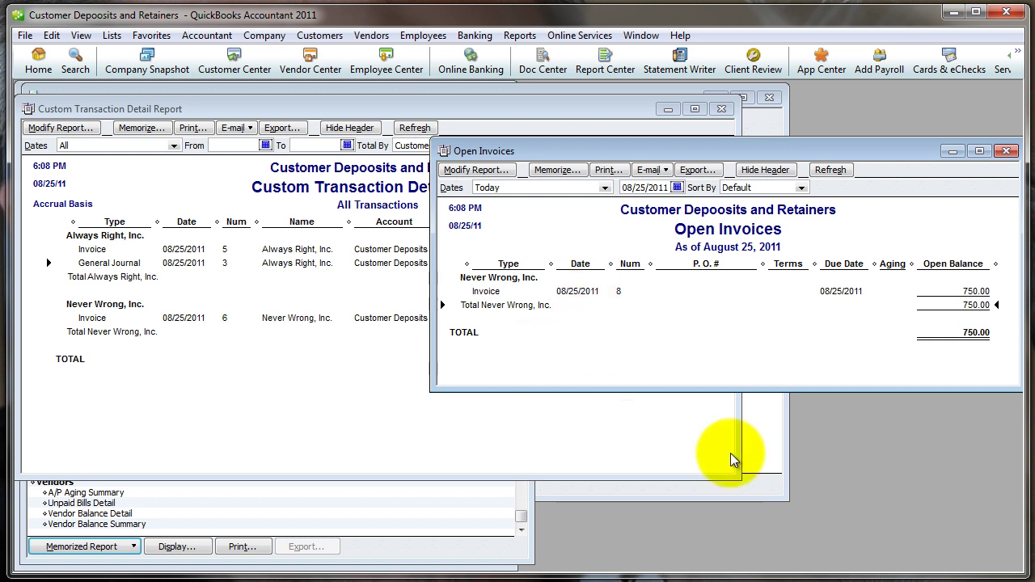
Resize the Custom Transaction Detail Report window, and start a new general journal entry placed so the open balances remain in view
left_click(691, 479)
left_click_drag(690, 479, 716, 451)
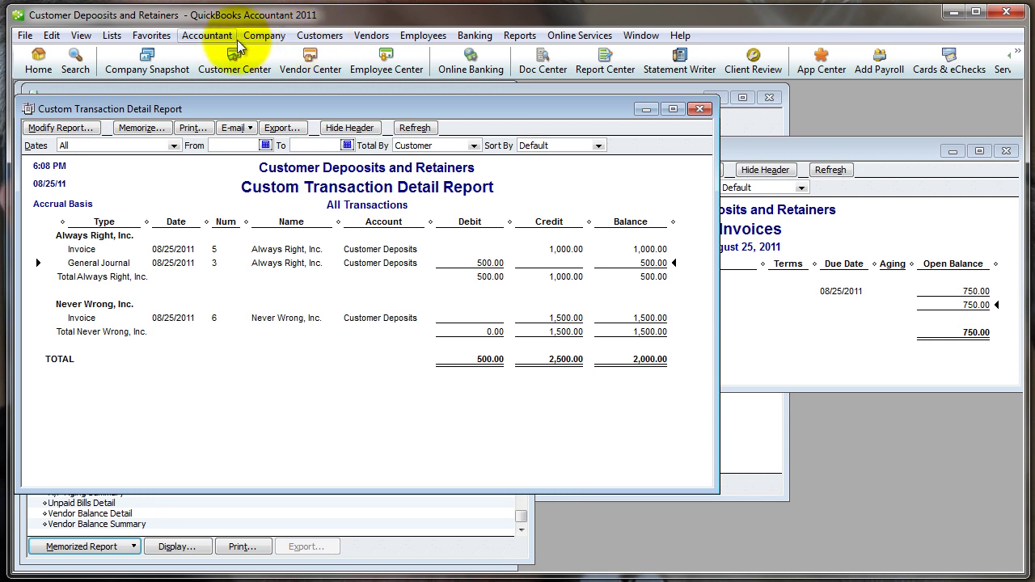
left_click(272, 42)
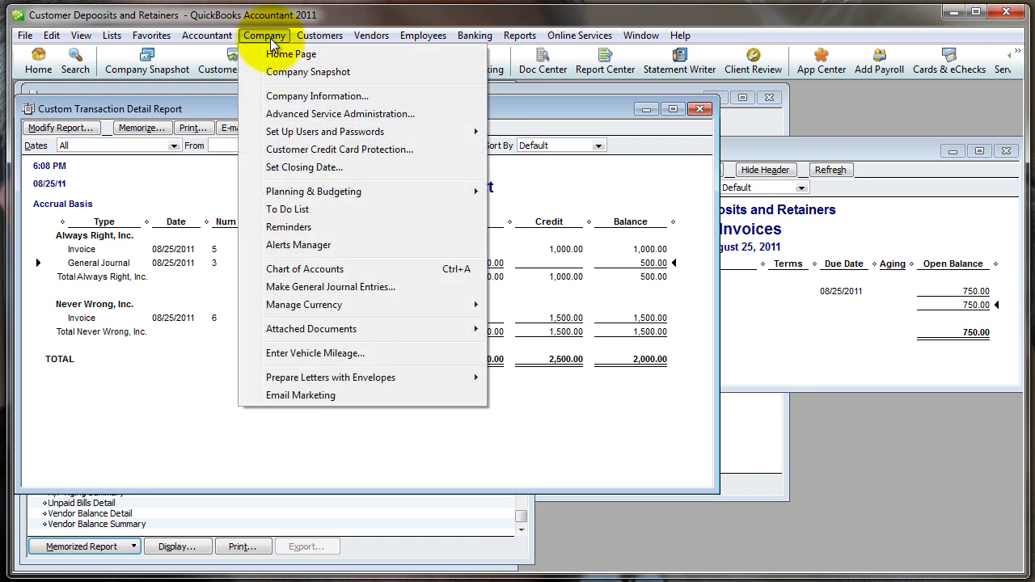
left_click(369, 288)
left_click(522, 322)
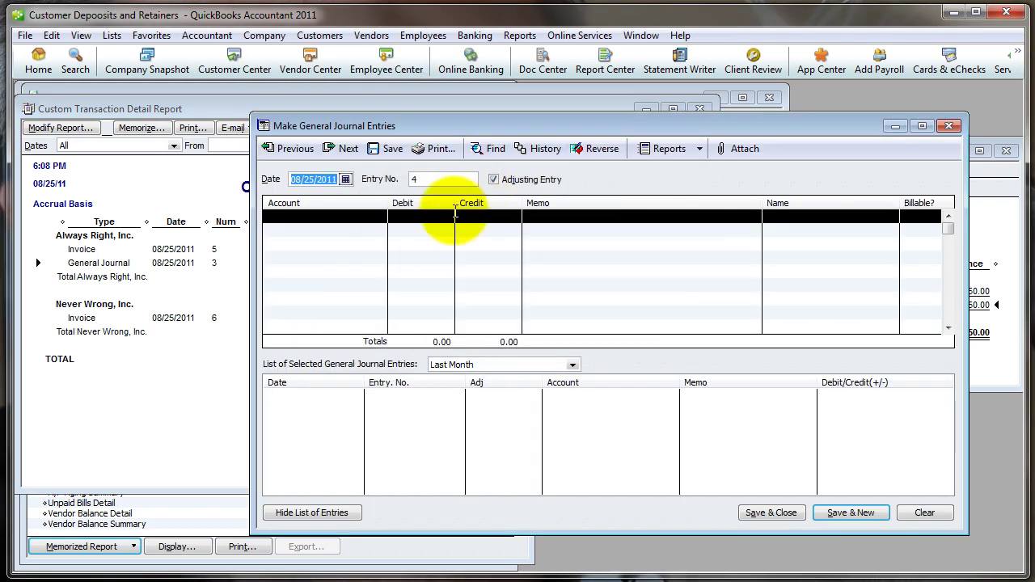
left_click_drag(436, 123, 350, 119)
Enter a 750.00 debit on the new entry's first line with a matching 750.00 credit on the second line
left_click(325, 215)
type("750")
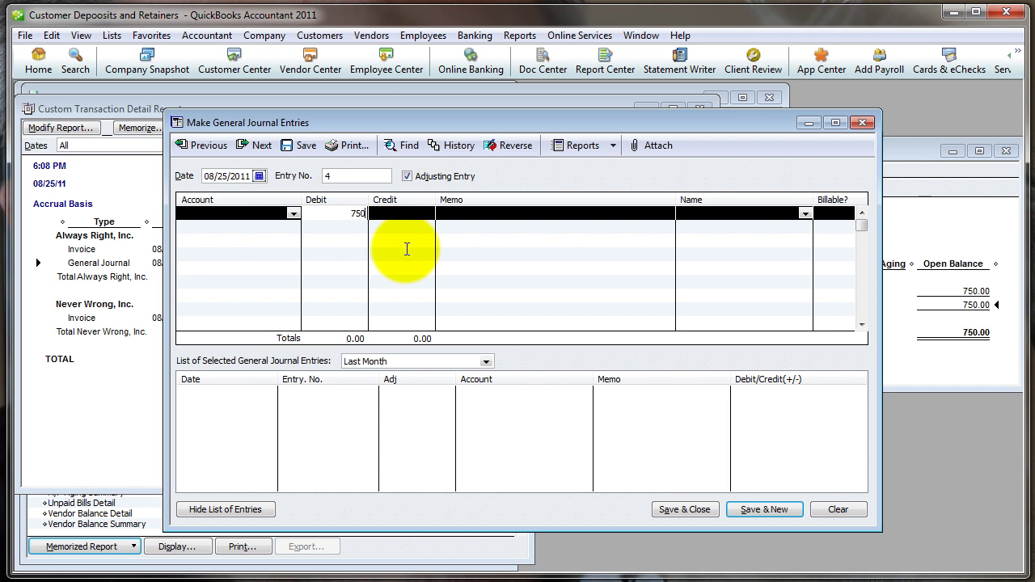
key("Tab")
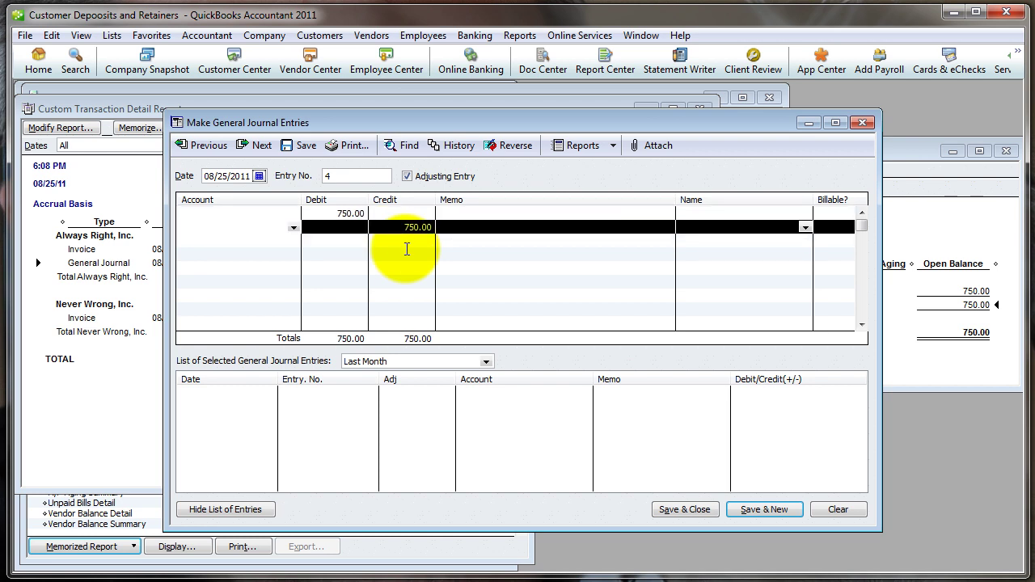
key("Up")
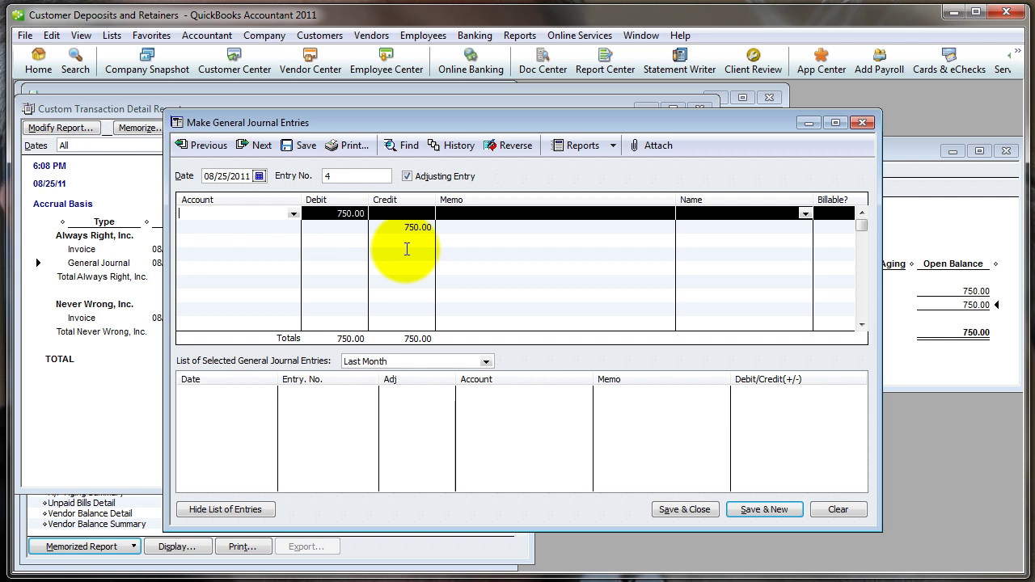
Assign Customer Deposits to the journal entry's debit line and Accounts Receivable to its credit line
type("cu")
key("Down")
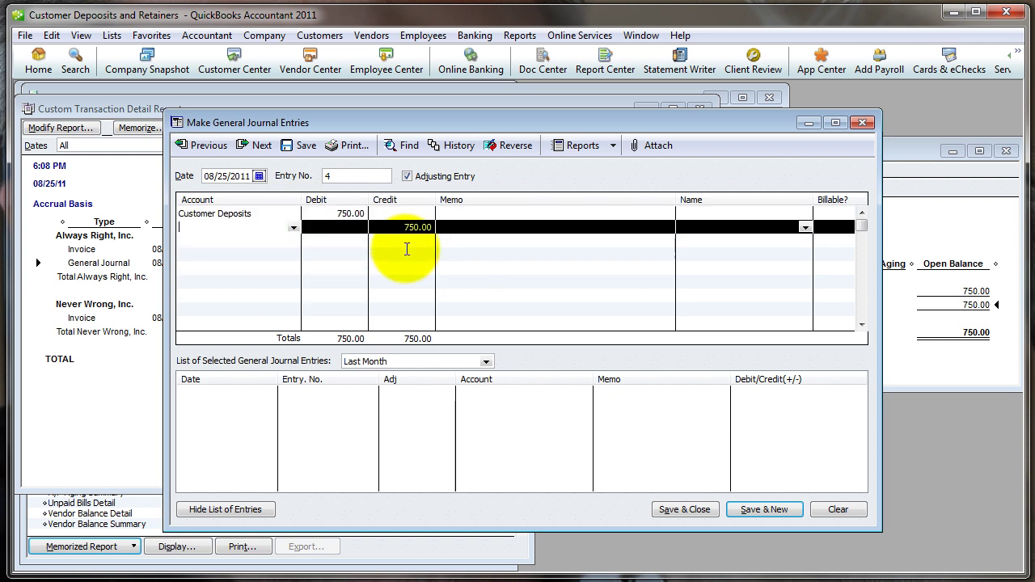
type("acccou")
key("BackSpace")
key("BackSpace")
key("BackSpace")
key("BackSpace")
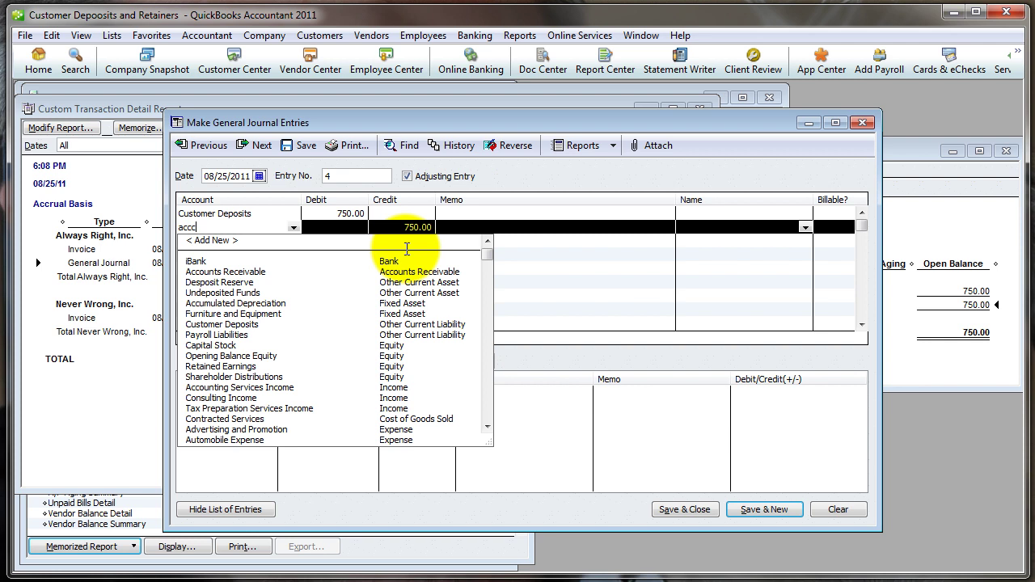
key("Up")
key("Up")
left_click(407, 254)
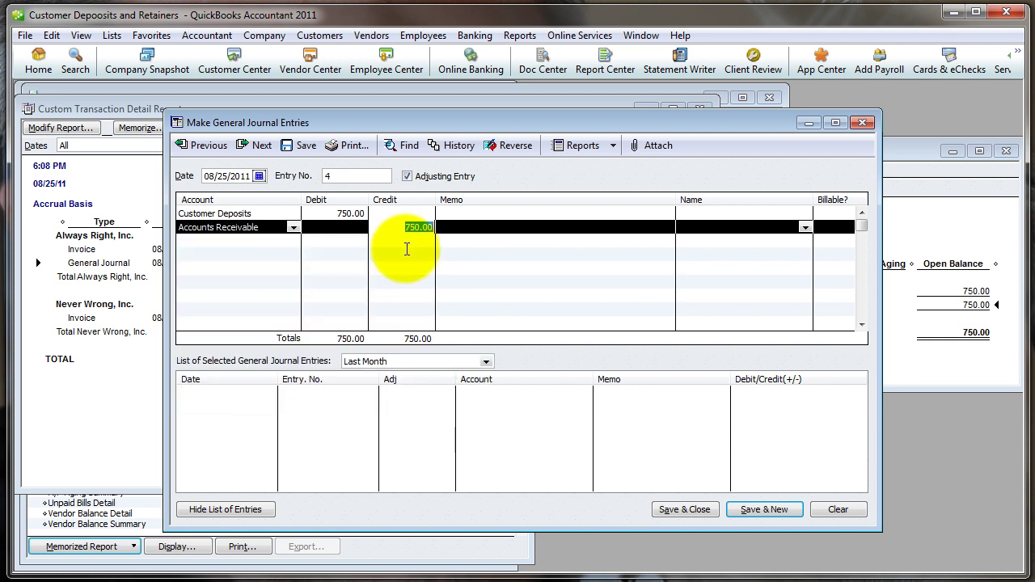
Enter the memo "Apply deposit to invoice" on both lines of the journal entry
key("Up")
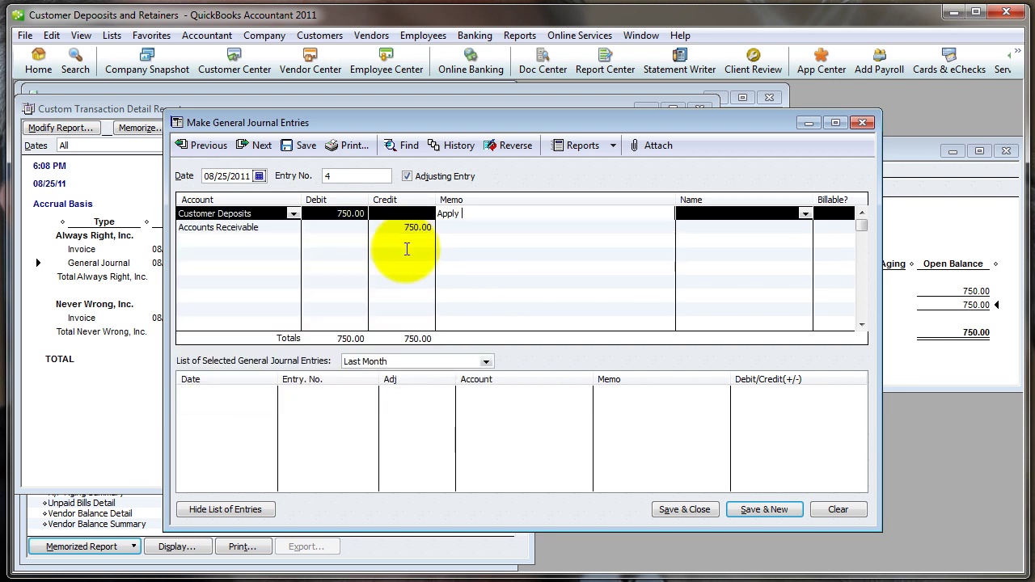
type("Apply deposit t")
key("shift+Home")
key("Down")
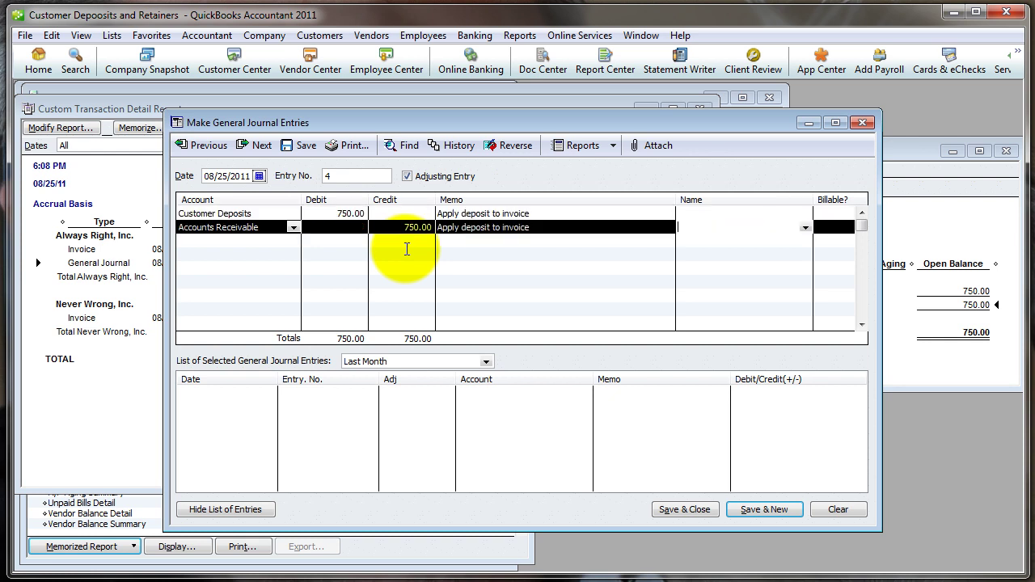
Assign Never Wrong, Inc. as the name on both journal entry lines, and save and close the entry
key("Up")
key("Tab")
type("Neve")
key("Down")
key("Down")
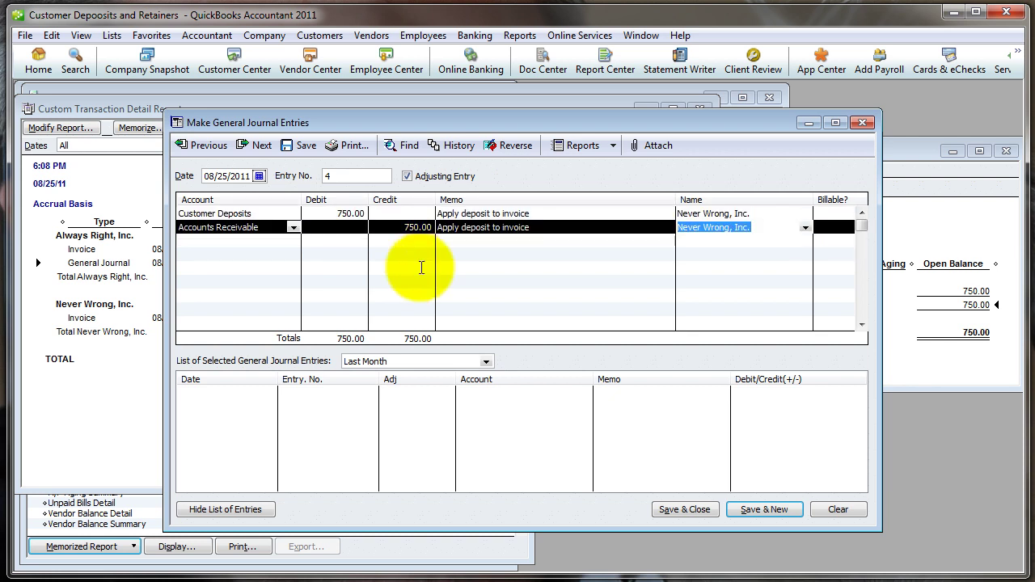
left_click(685, 509)
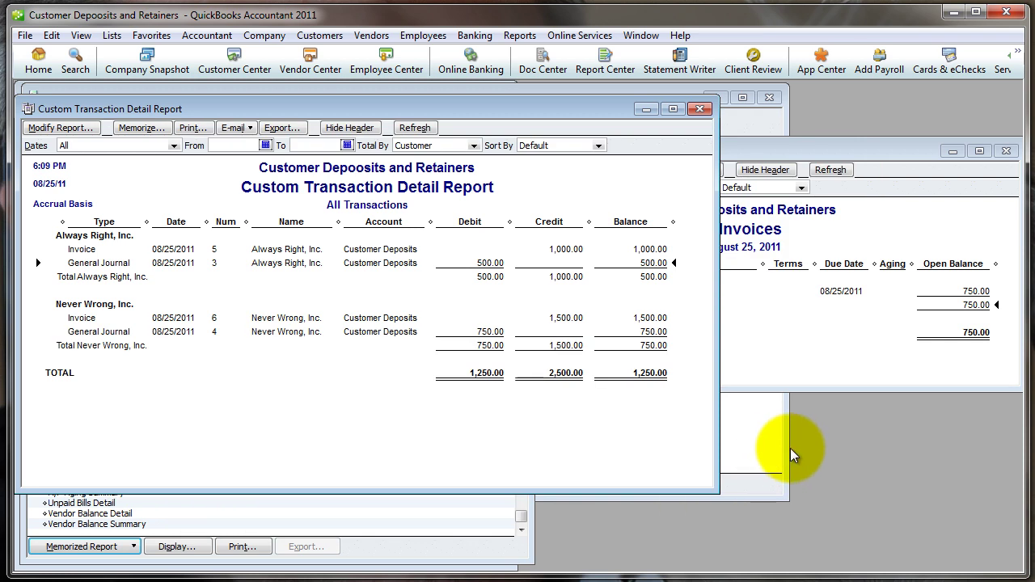
Apply the full 750.00 journal credit to open invoice 8 of Never Wrong, Inc., and save and close the invoice
left_click(895, 317)
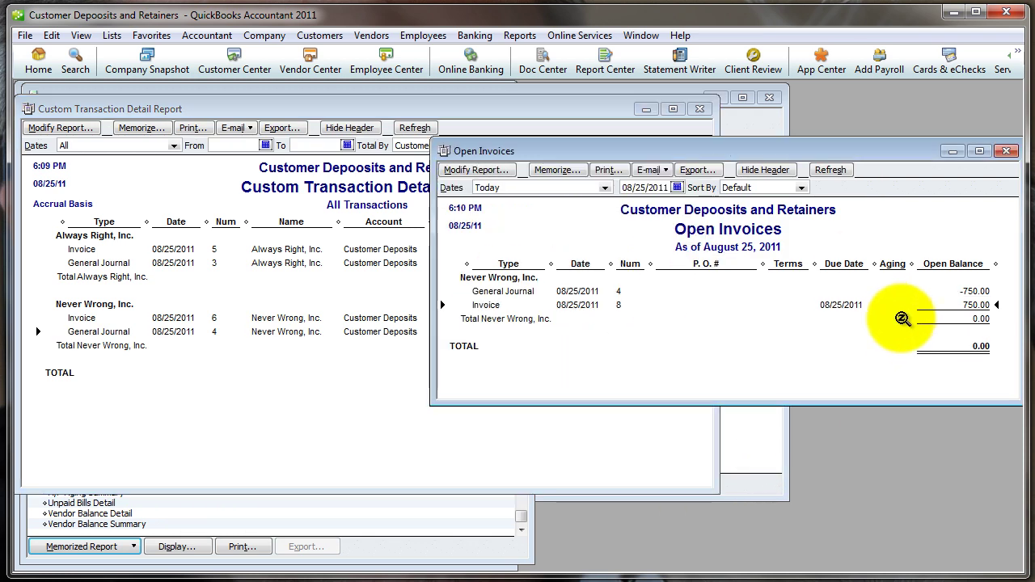
double_click(977, 305)
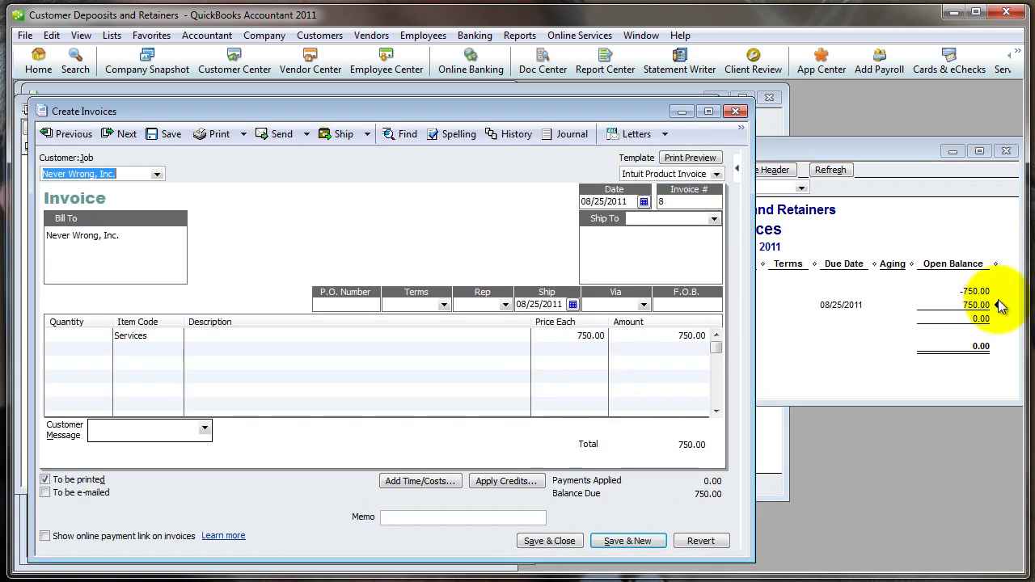
left_click(527, 479)
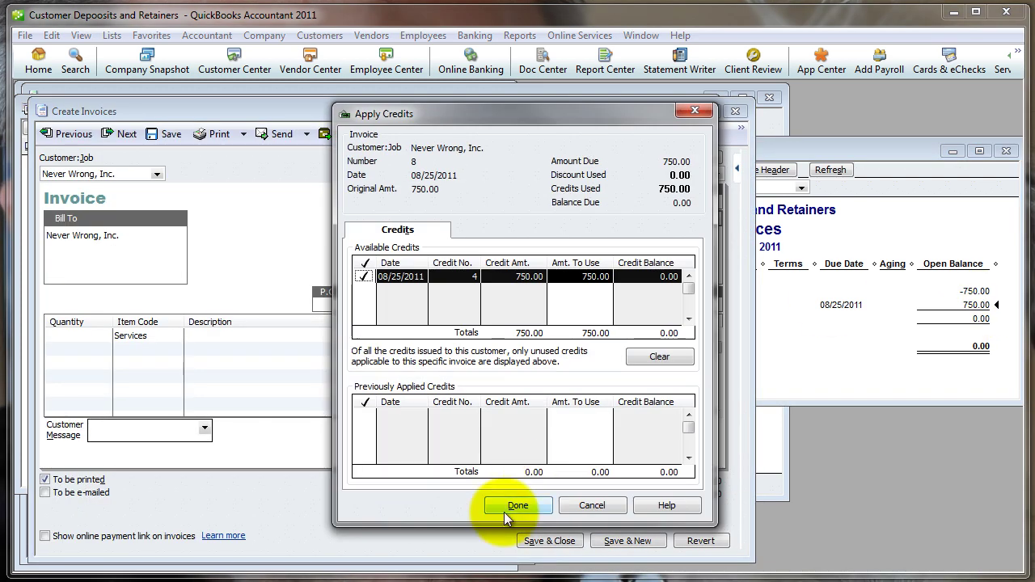
left_click(510, 507)
left_click(541, 543)
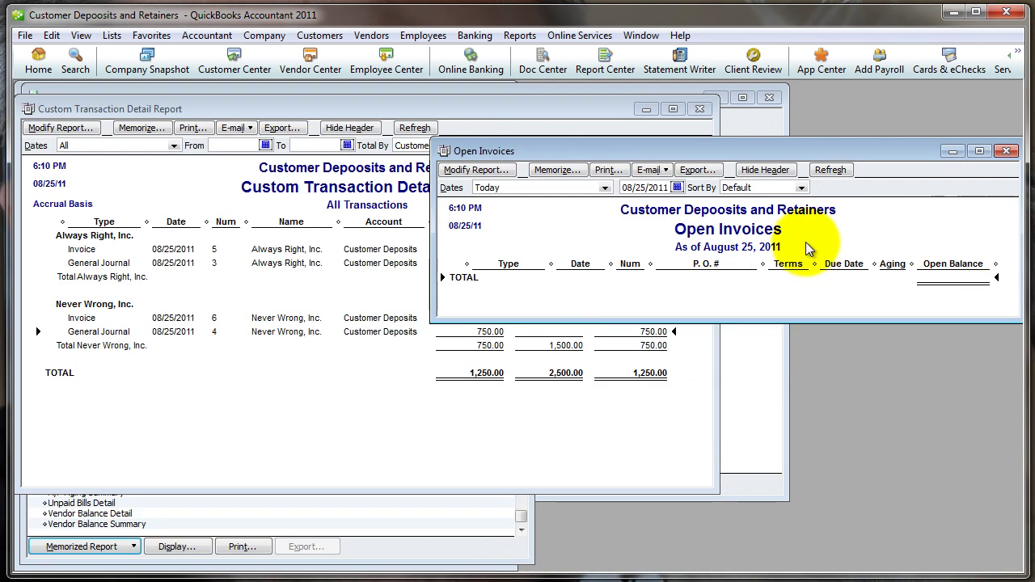
Close the Open Invoices report and move the Custom Transaction Detail Report so the Memorized Report List is in view
left_click(1006, 150)
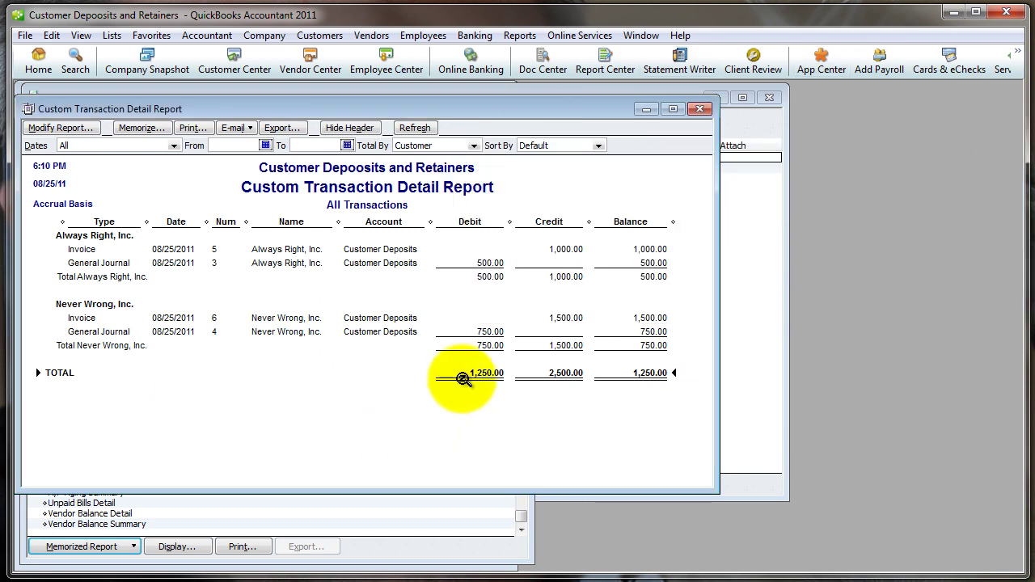
left_click_drag(420, 104, 655, 158)
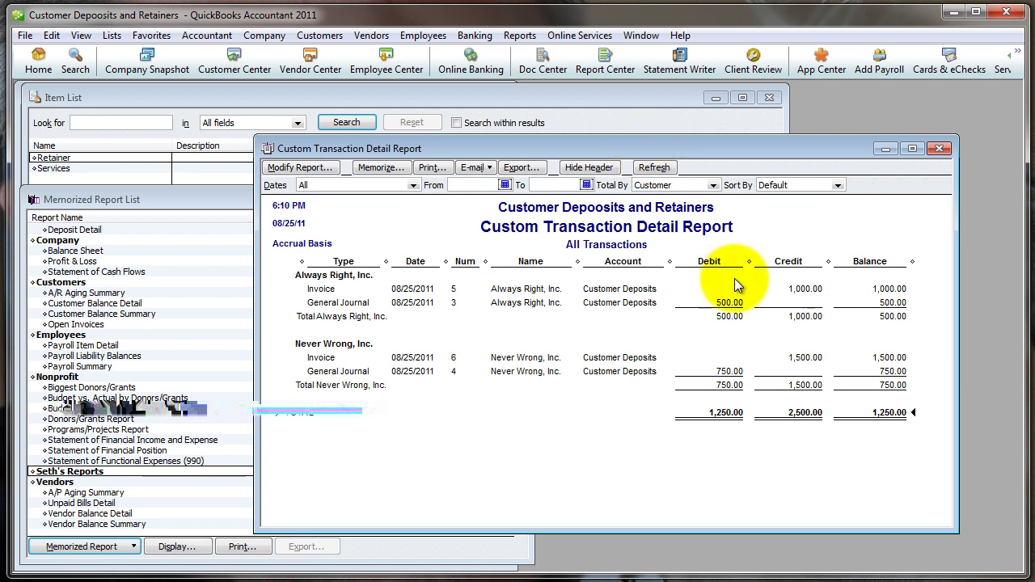
left_click(724, 303)
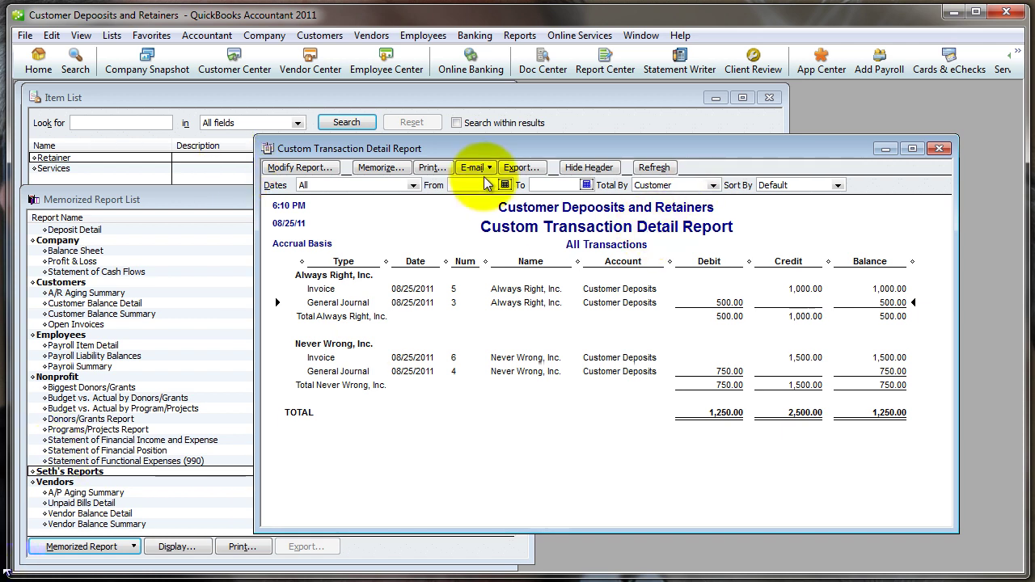
Modify the Custom Transaction Detail Report's header so that its report title is "Customer Deposits"
left_click(299, 167)
left_click(532, 180)
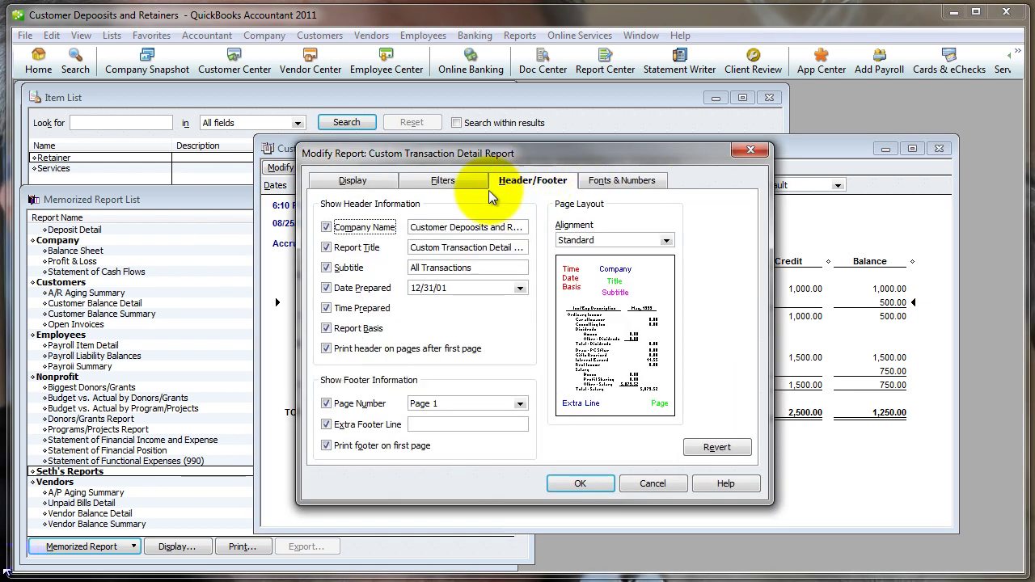
left_click(447, 181)
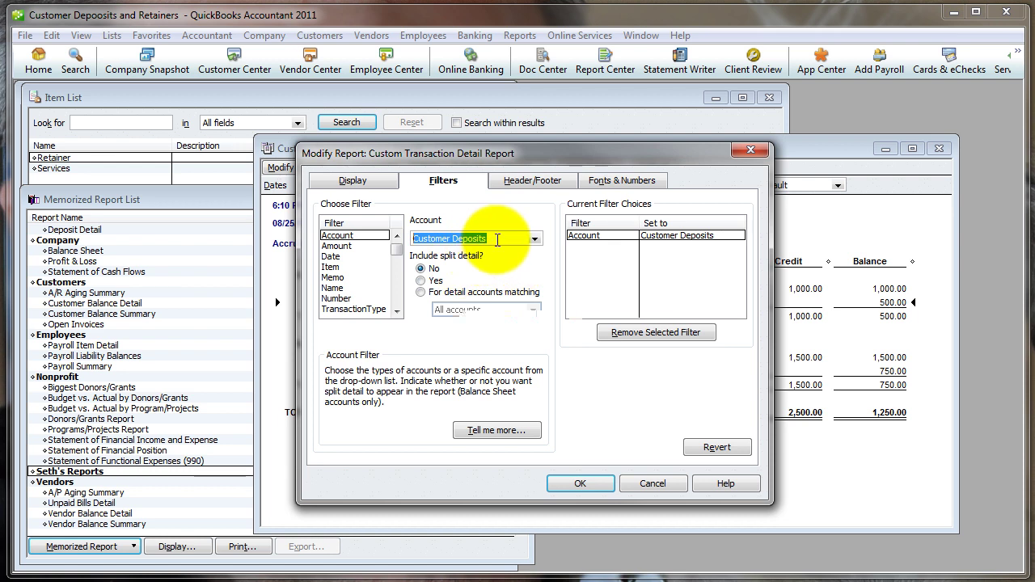
left_click(538, 191)
key("Tab")
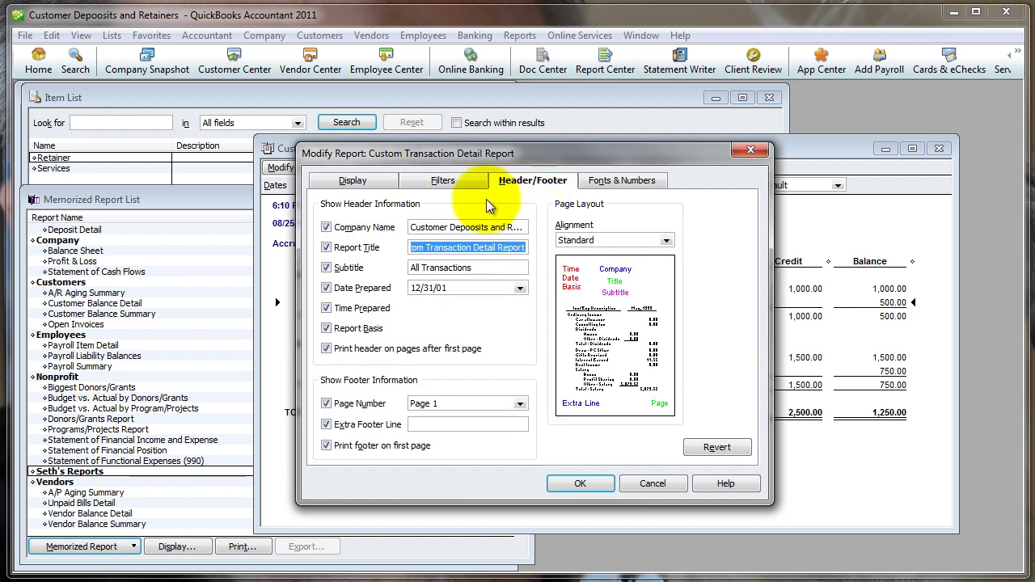
type("Customer Deposits")
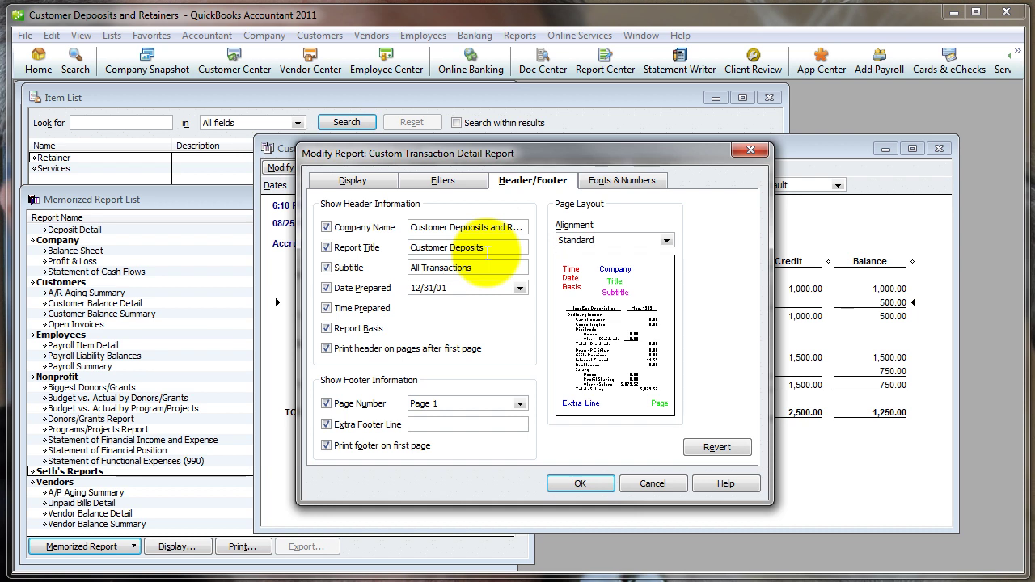
left_click(580, 484)
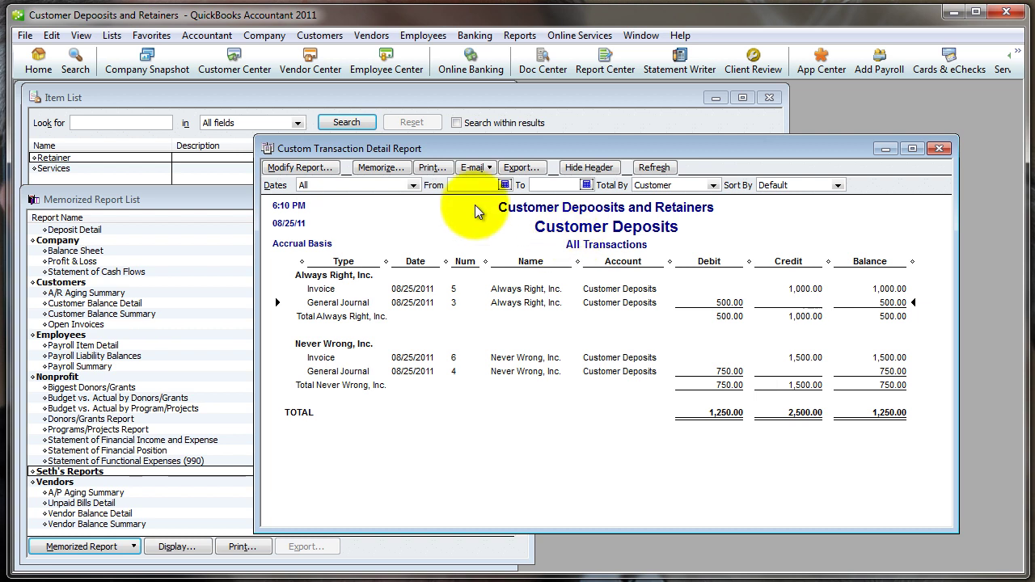
Memorize the report under the name Customer Deposits in the user's own memorized report group
left_click(380, 167)
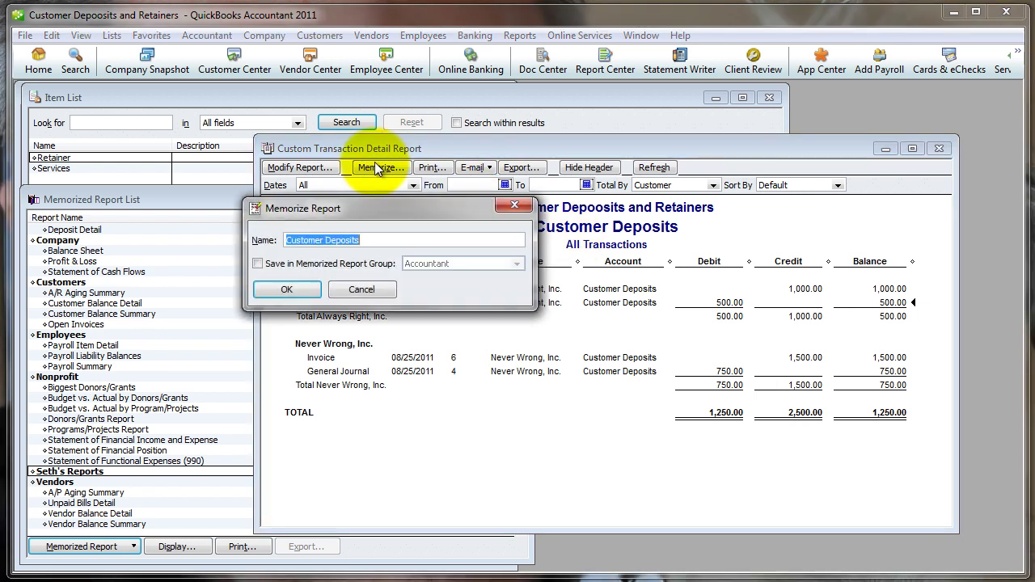
left_click(350, 265)
left_click(441, 263)
left_click(428, 346)
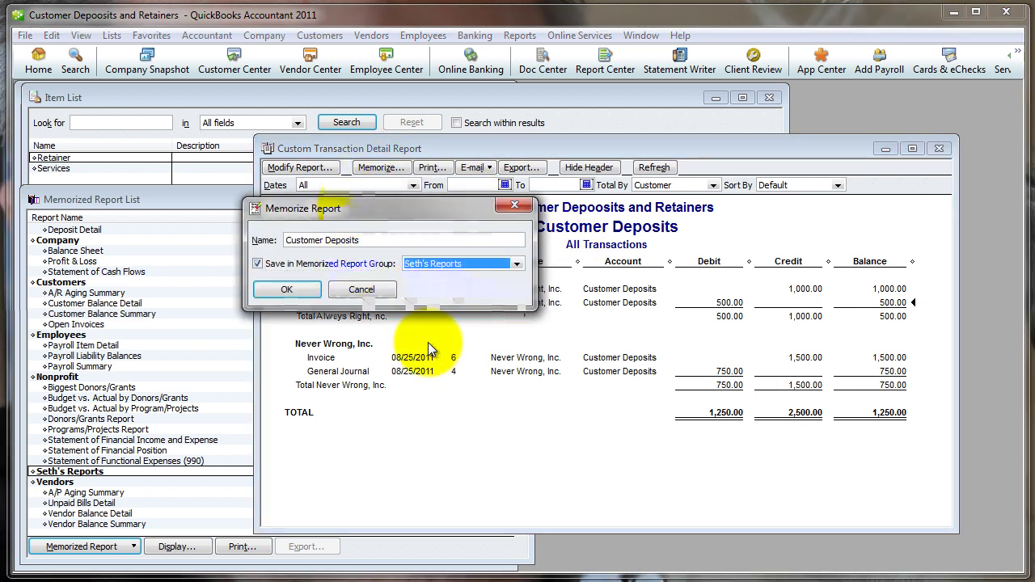
left_click(285, 290)
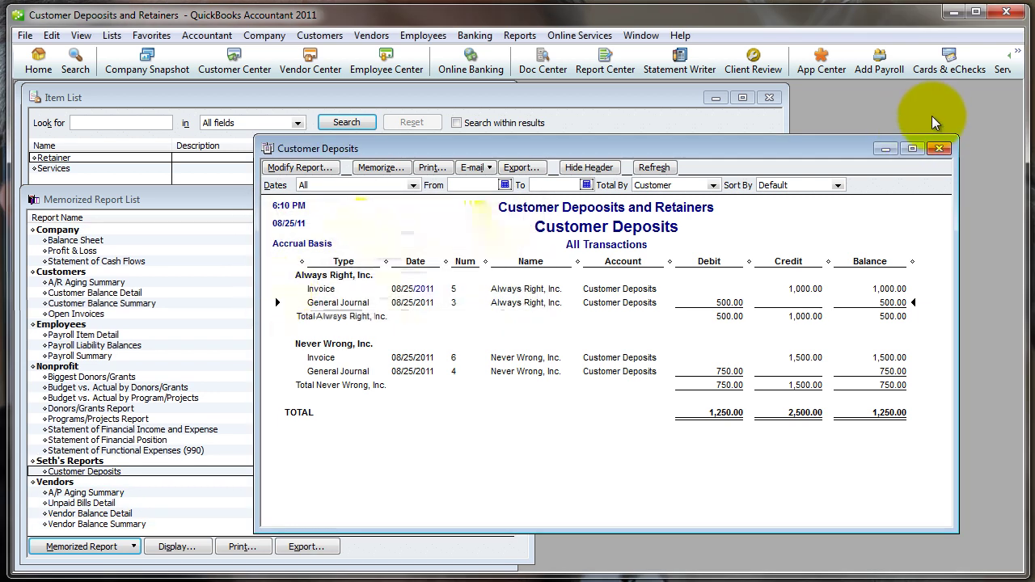
Close the report, reopen Customer Deposits from the Memorized Report List to review it, and close it again
left_click(939, 148)
left_click(229, 430)
left_click(96, 473)
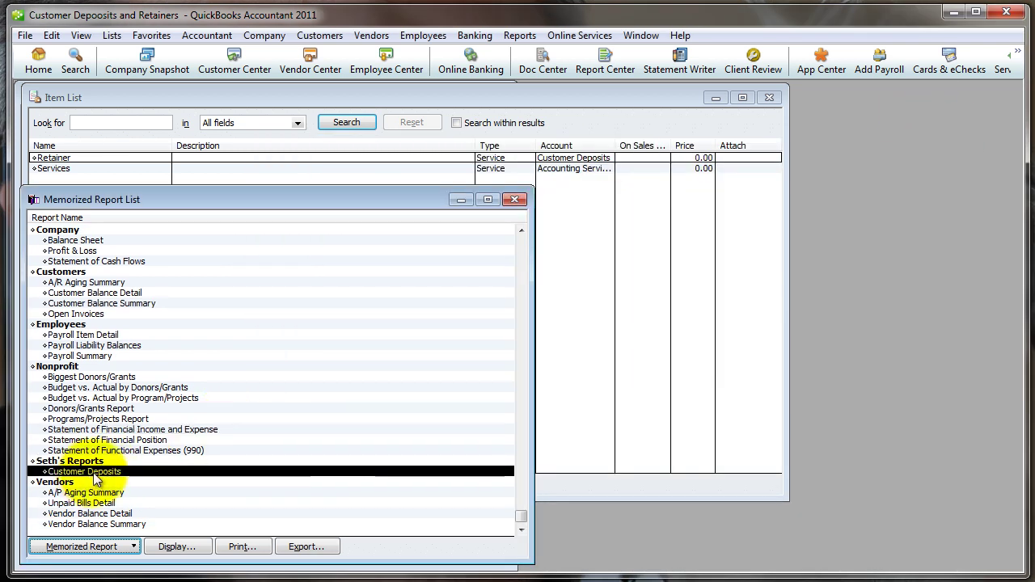
double_click(96, 474)
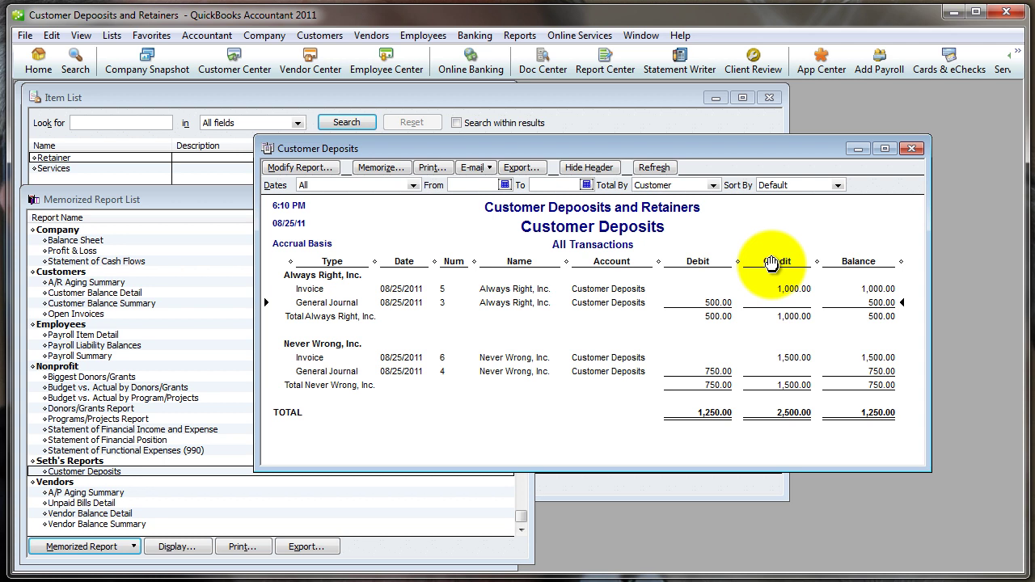
left_click(913, 149)
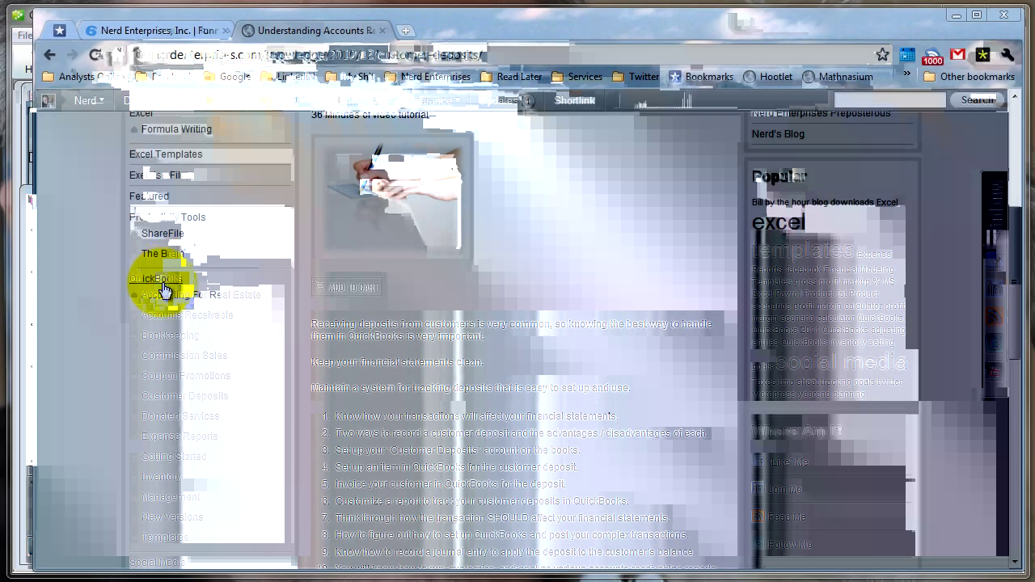
On the Nerd's Knowledge Store site in the browser, open the Customer Deposits category and its Understanding Accounts Receivable article
scroll(162, 289, "down", 3)
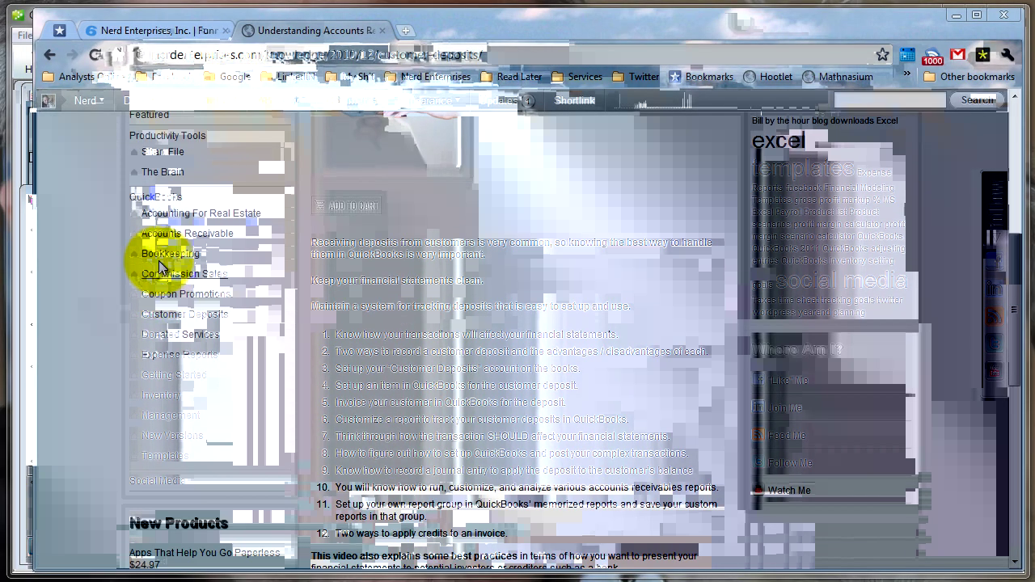
left_click(162, 316)
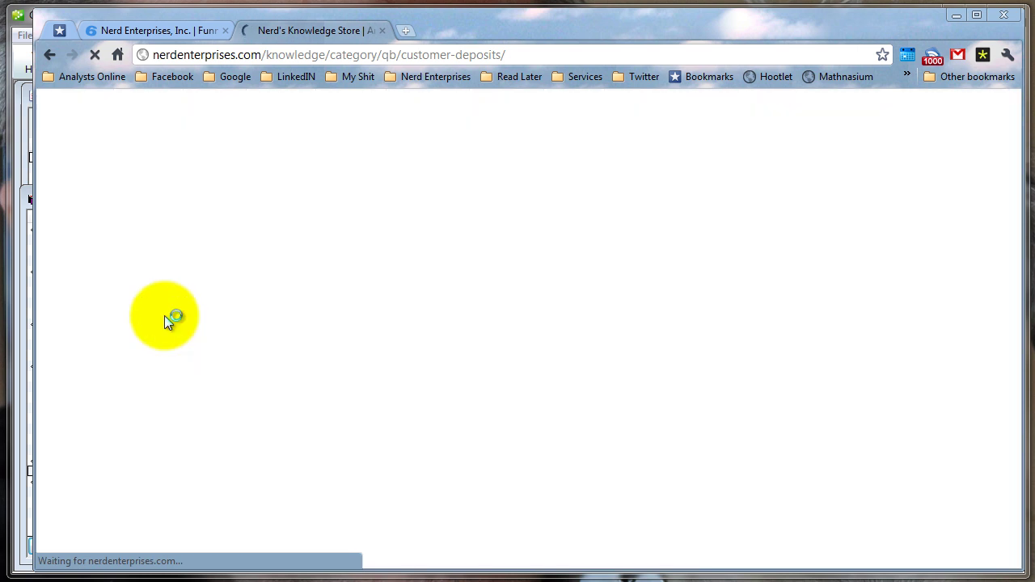
scroll(501, 385, "down", 4)
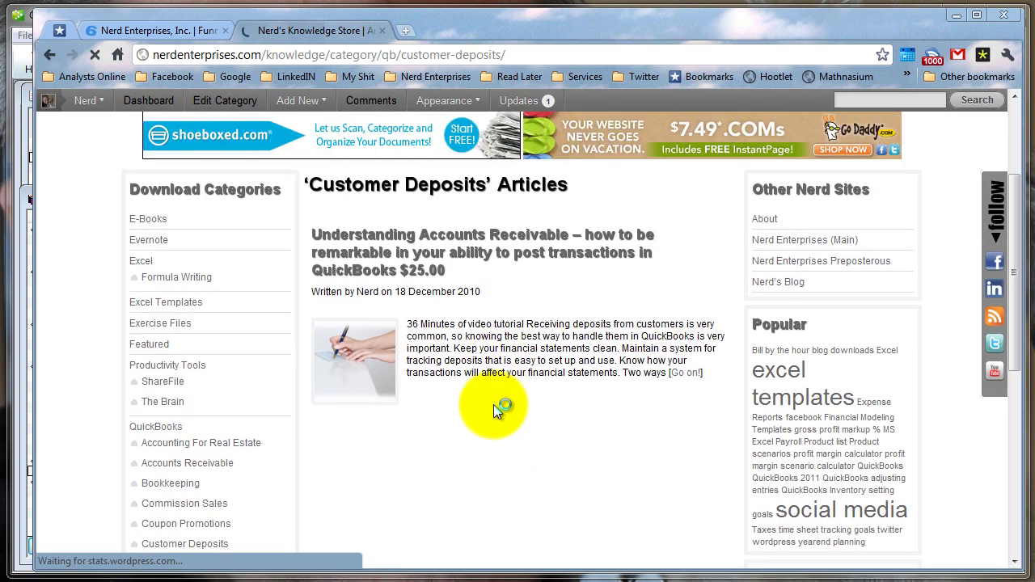
left_click(435, 266)
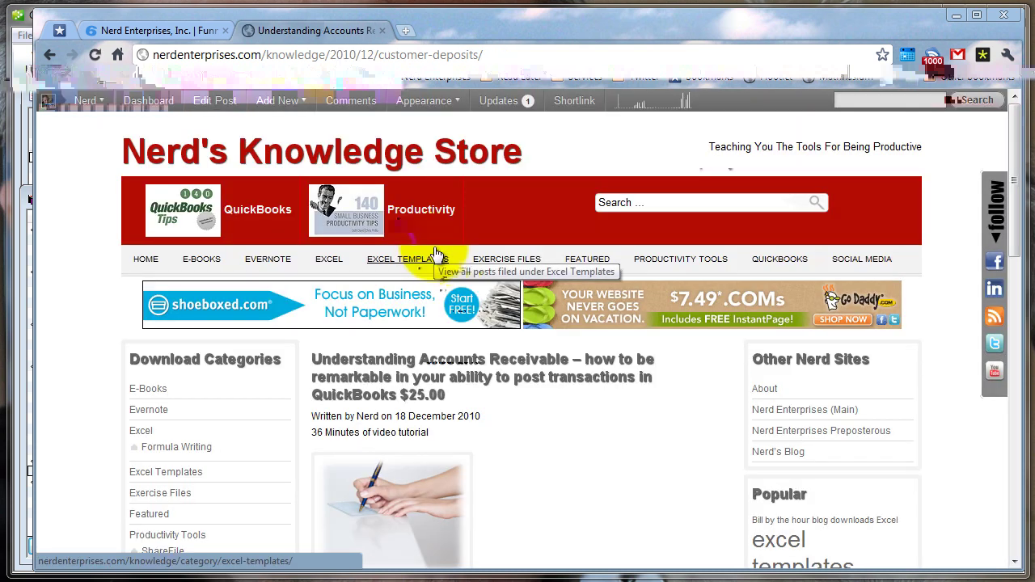
Look through the Understanding Accounts Receivable tutorial page, including its topic list and purchase option
scroll(517, 339, "down", 2)
scroll(531, 371, "down", 3)
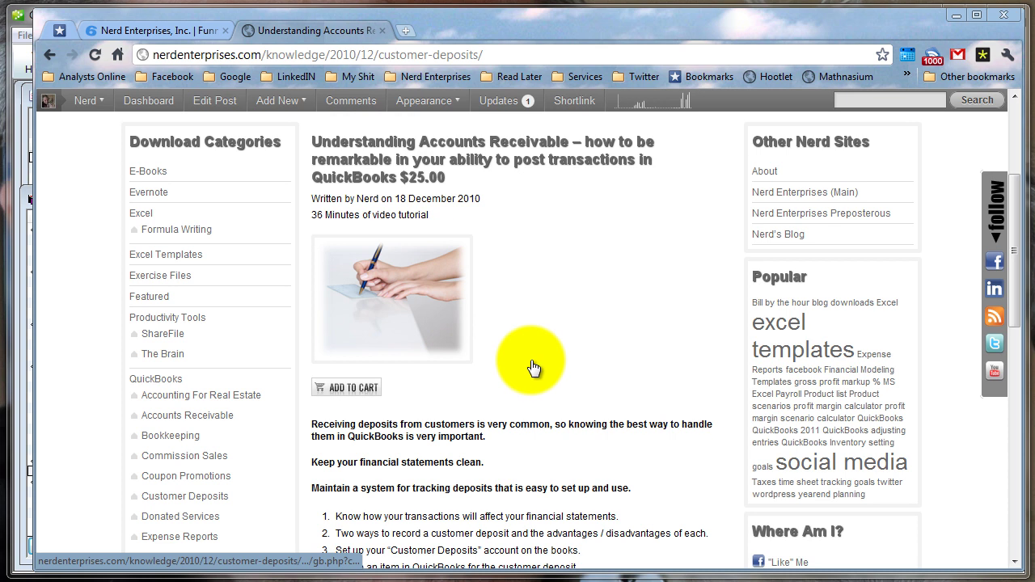
scroll(533, 368, "down", 1)
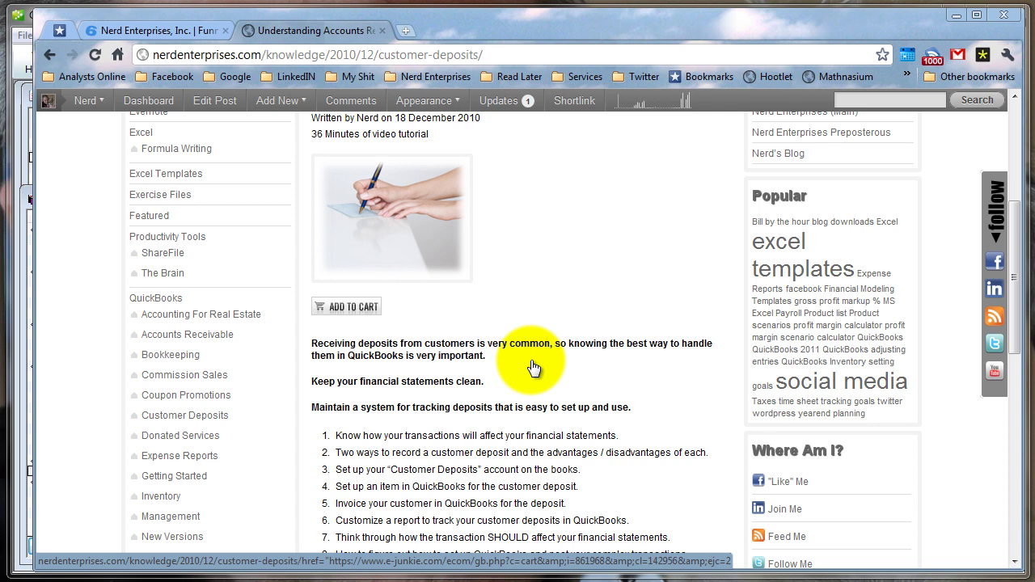
scroll(534, 368, "up", 3)
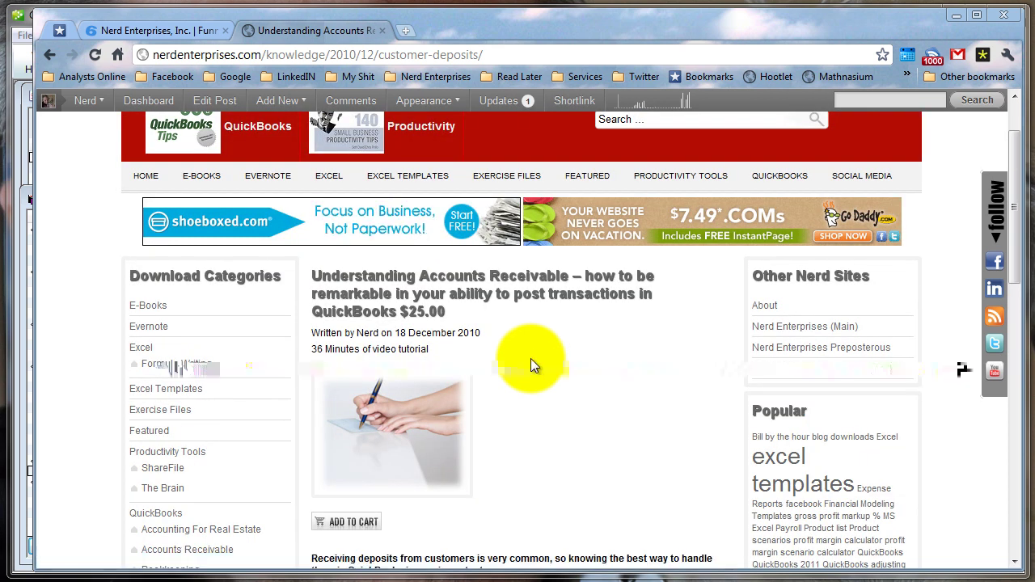
scroll(531, 358, "down", 1)
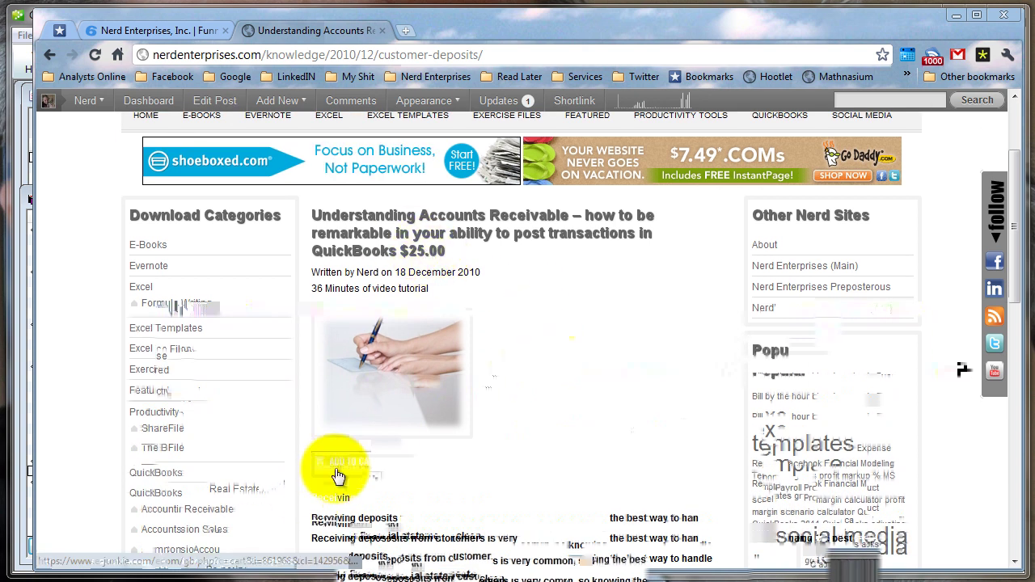
scroll(566, 405, "up", 1)
scroll(565, 404, "up", 1)
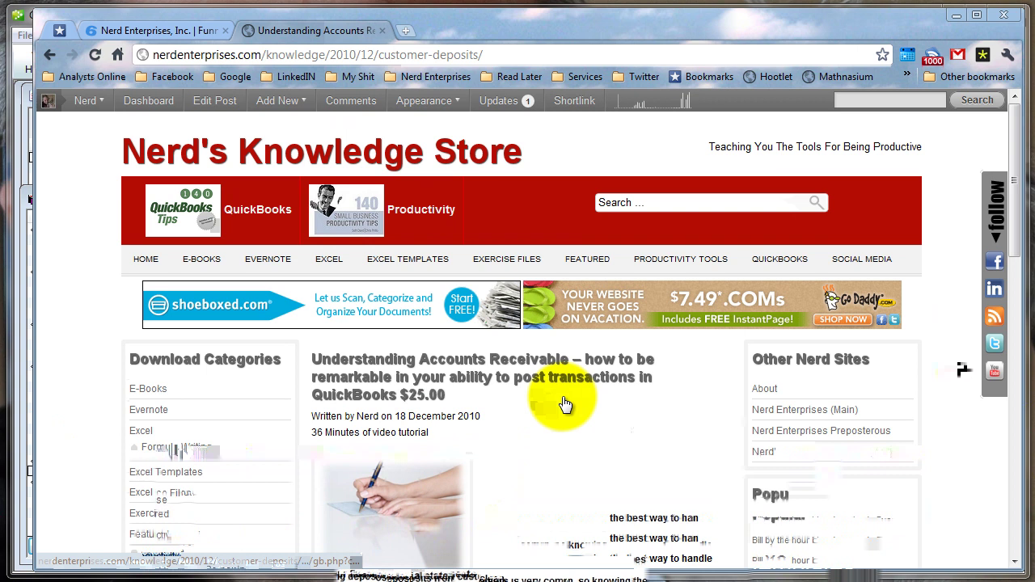